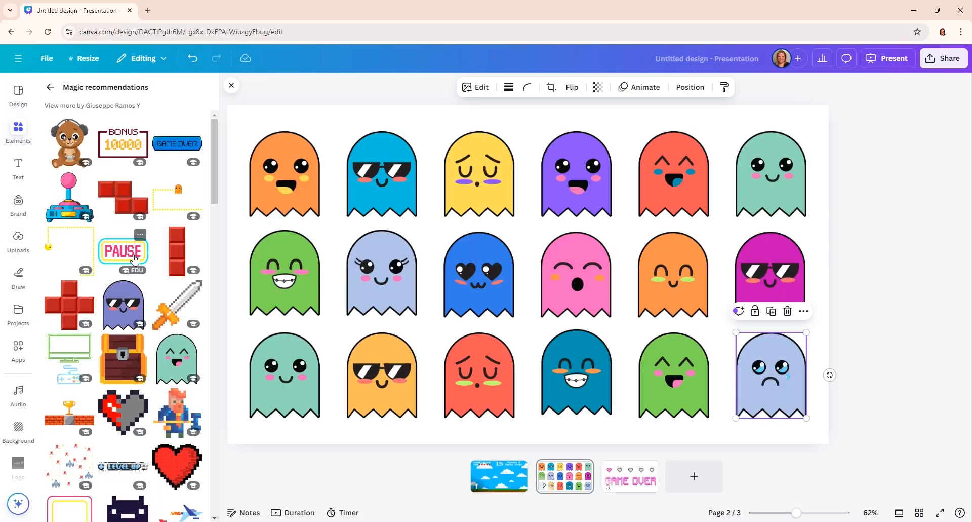
# Add the neon PAUSE badge and, from its magic recommendations, the pink outlined handheld console graphic to page 2
pyautogui.click(135, 260)
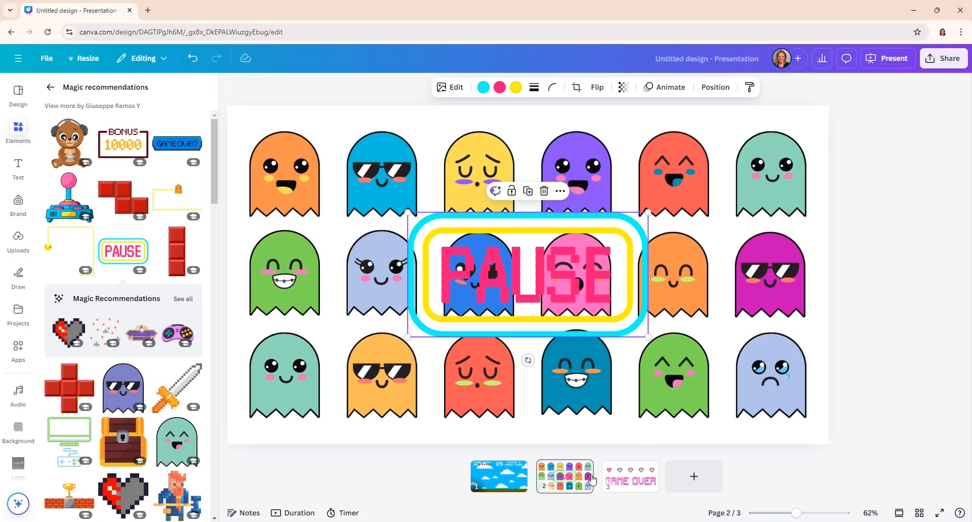
pyautogui.click(185, 299)
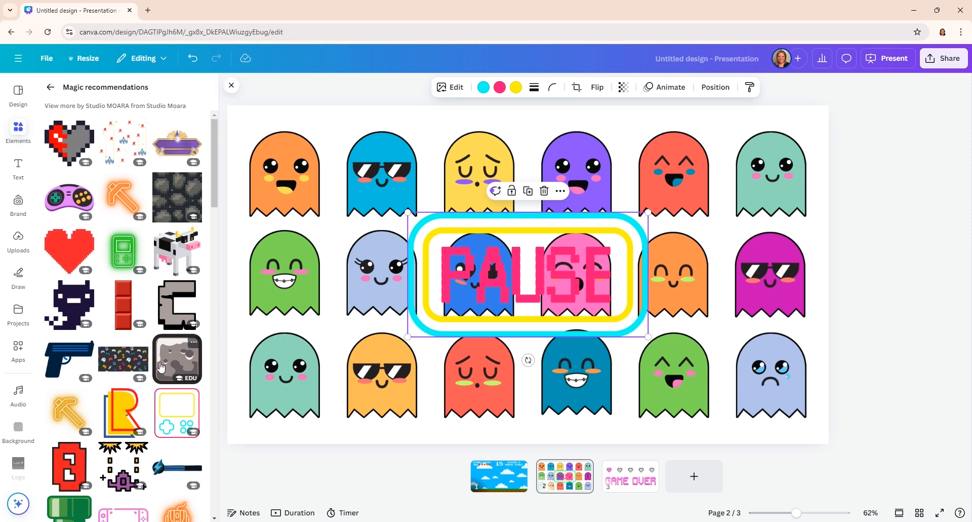
pyautogui.scroll(-4, 170, 381)
pyautogui.click(183, 215)
# Add the neon START badge and the outlined directional pad graphic in the same neon style to page 2
pyautogui.scroll(-7, 187, 299)
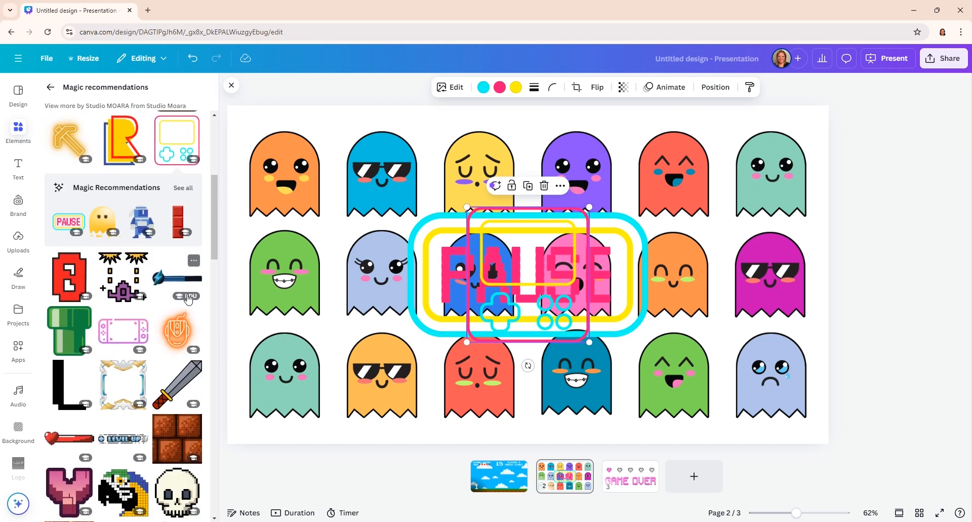
pyautogui.scroll(-5, 188, 299)
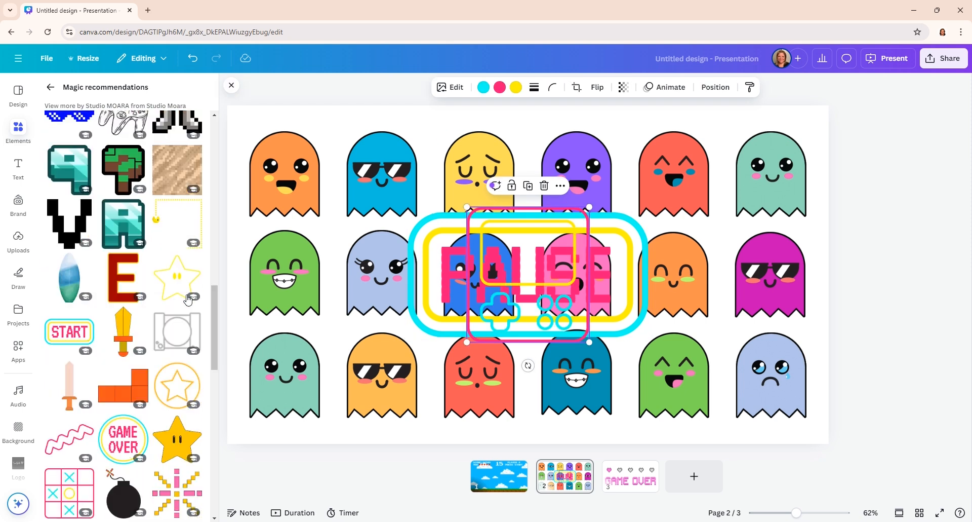
pyautogui.click(83, 338)
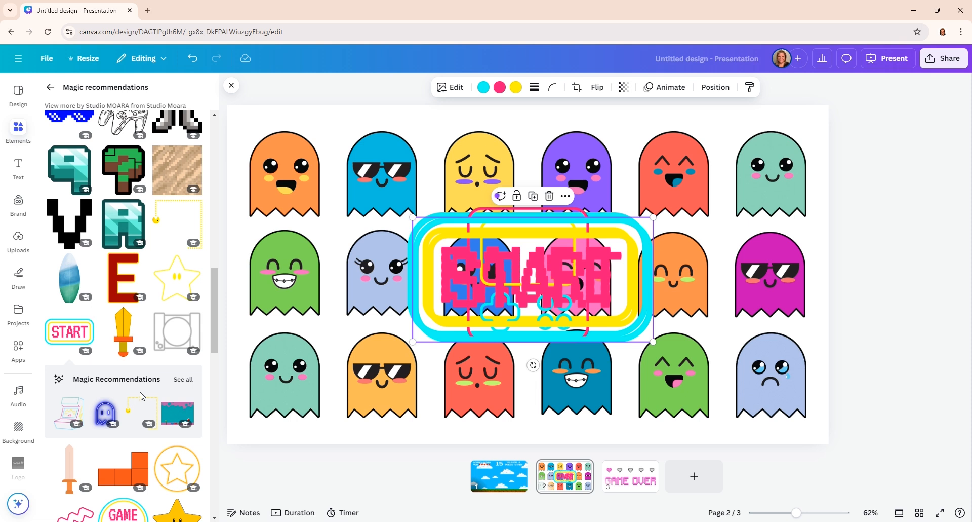
pyautogui.scroll(-3, 181, 390)
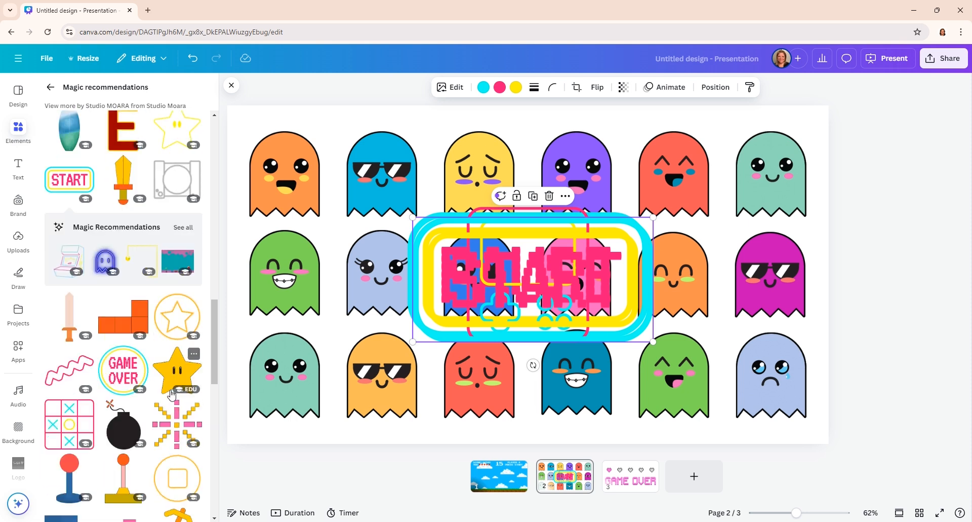
pyautogui.scroll(-10, 172, 394)
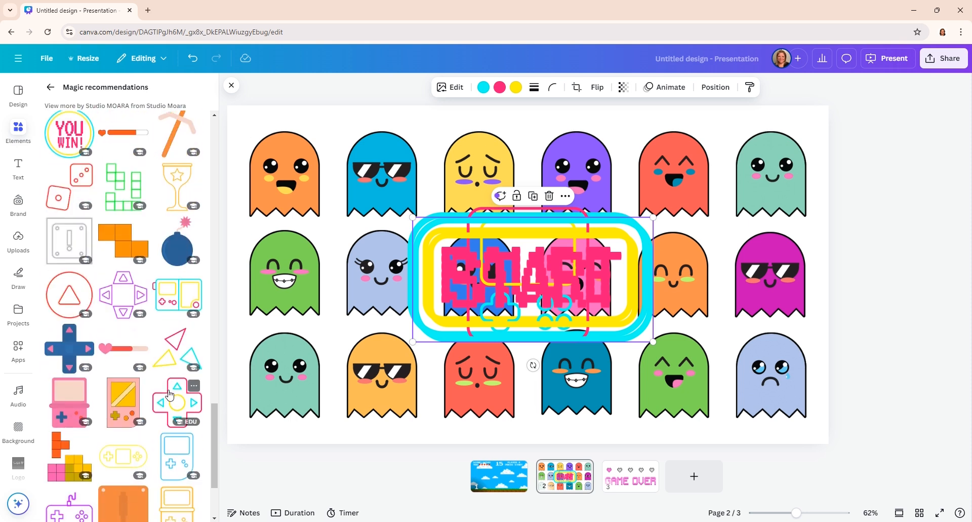
pyautogui.click(169, 395)
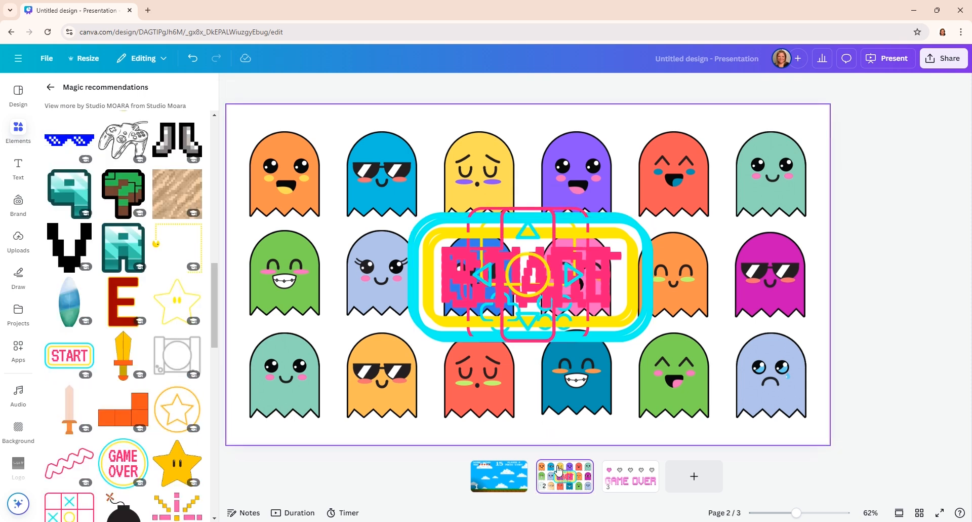
# Duplicate page 2 and delete the ghosts in the two rightmost columns and the top row of the copy
pyautogui.rightClick(558, 181)
pyautogui.click(592, 248)
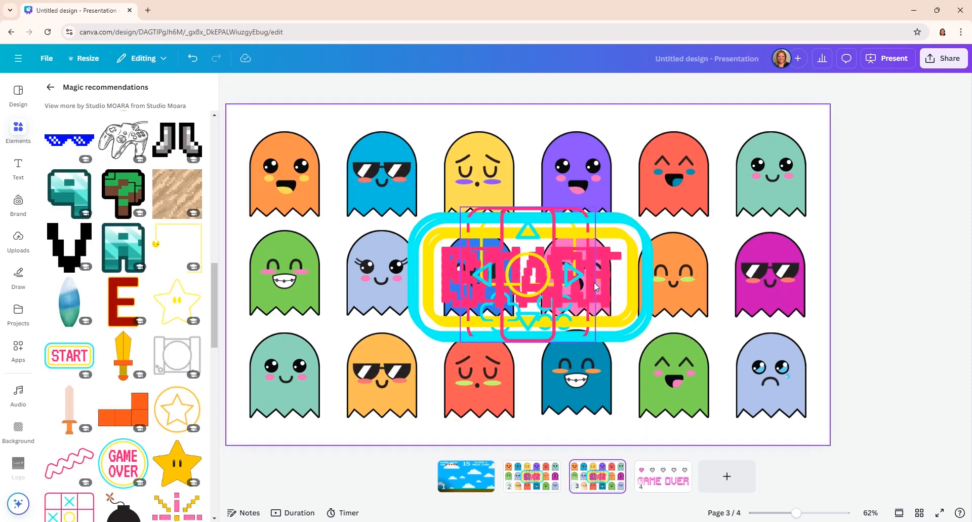
pyautogui.click(676, 383)
pyautogui.click(753, 388)
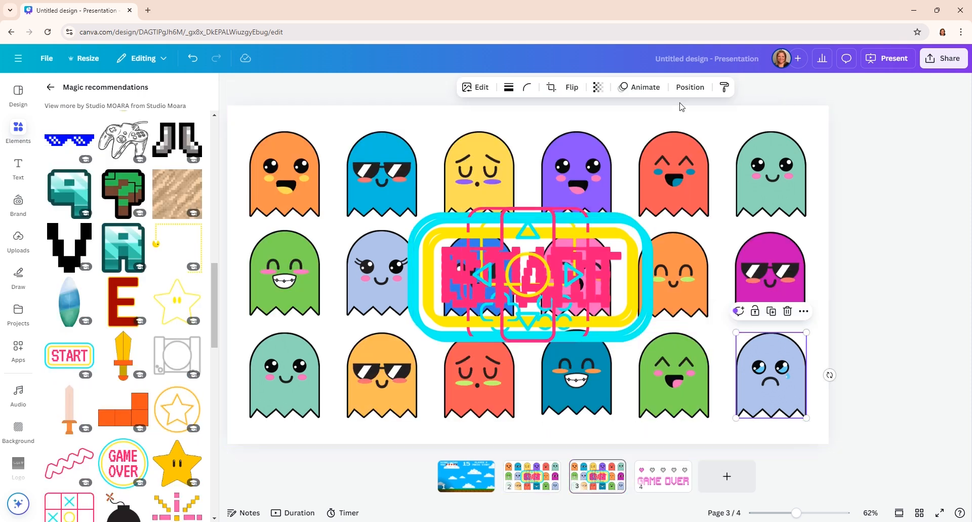
pyautogui.moveTo(639, 117); pyautogui.dragTo(814, 433)
pyautogui.click(742, 153)
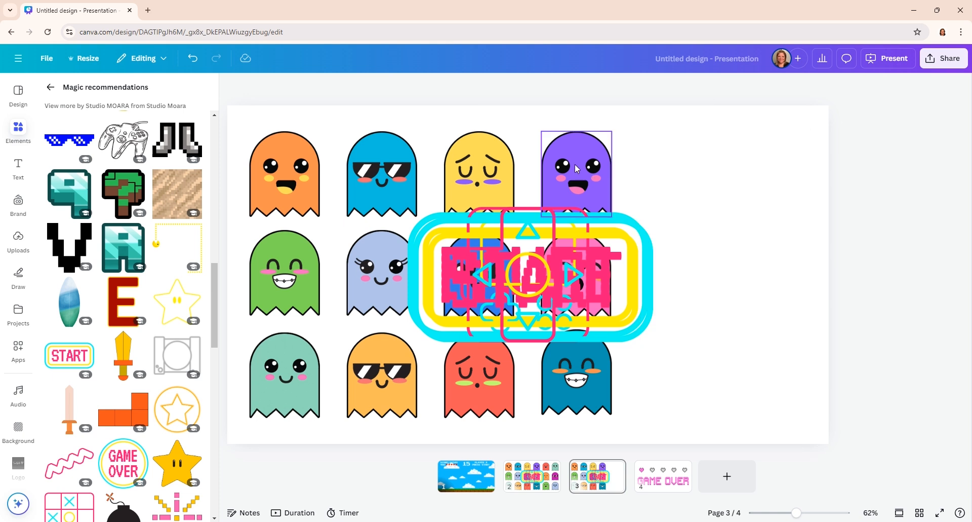
pyautogui.moveTo(246, 123); pyautogui.dragTo(674, 197)
pyautogui.click(454, 238)
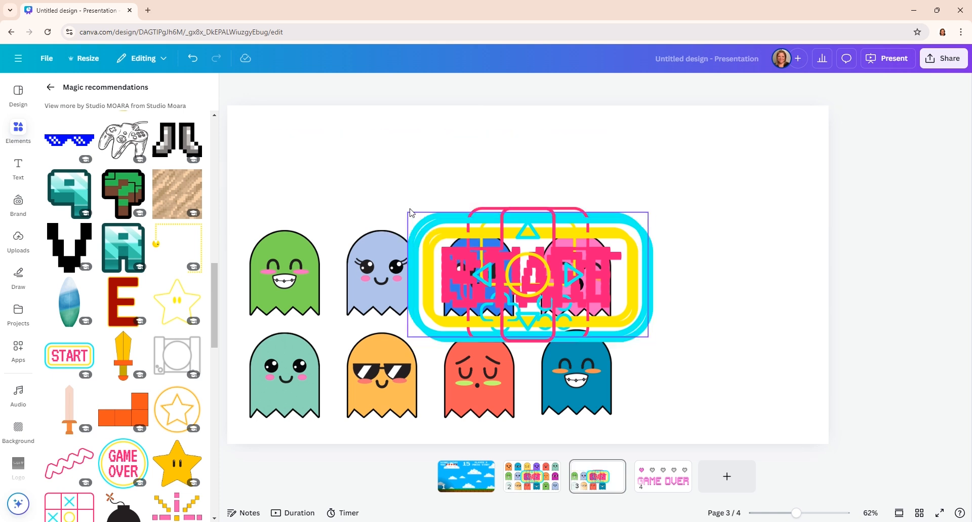
# Move the stacked neon graphics to the page's upper right and delete the eight remaining ghosts
pyautogui.moveTo(401, 190); pyautogui.dragTo(687, 226)
pyautogui.moveTo(626, 230); pyautogui.dragTo(782, 136)
pyautogui.moveTo(254, 211); pyautogui.dragTo(544, 387)
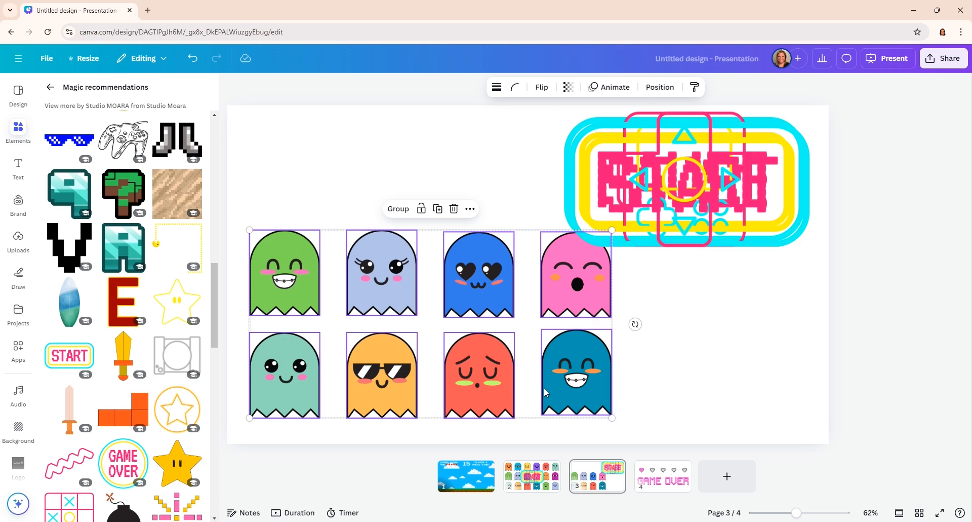
pyautogui.press('Delete')
# Spread the stacked directional pad, PAUSE, START and handheld console graphics apart into two rows on the page
pyautogui.moveTo(659, 175); pyautogui.dragTo(611, 326)
pyautogui.moveTo(664, 185); pyautogui.dragTo(607, 200)
# Add the round neon GAME OVER badge from the recommendations and place it near the page's right edge
pyautogui.scroll(-15, 160, 316)
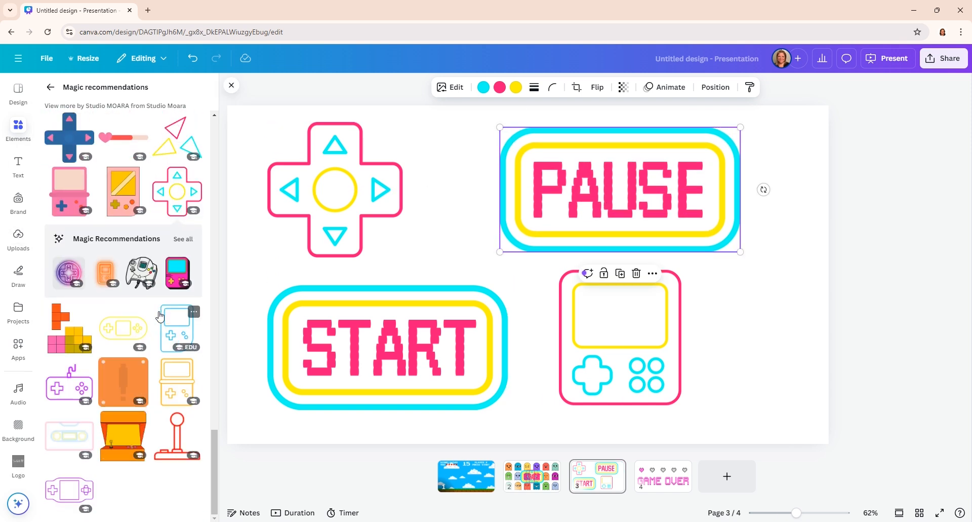
pyautogui.scroll(-10, 160, 316)
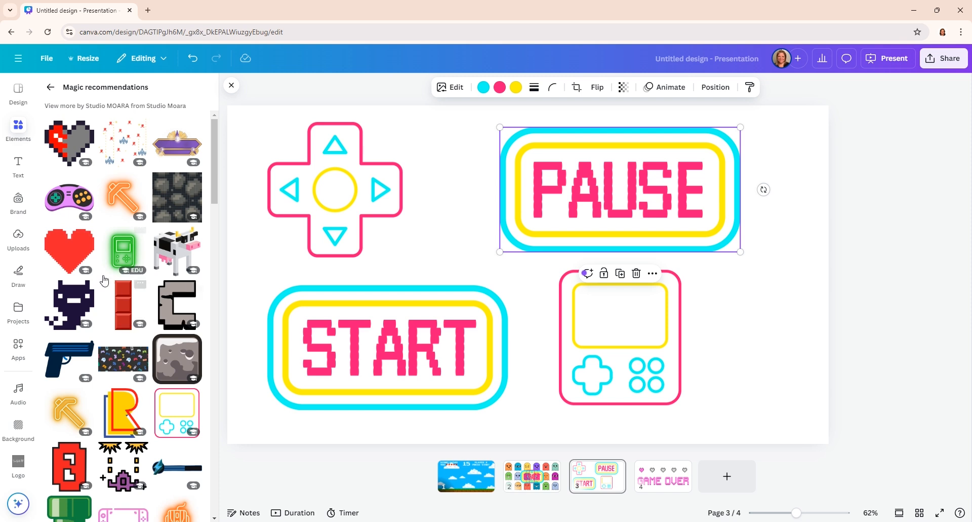
pyautogui.scroll(-10, 103, 280)
pyautogui.scroll(-5, 104, 280)
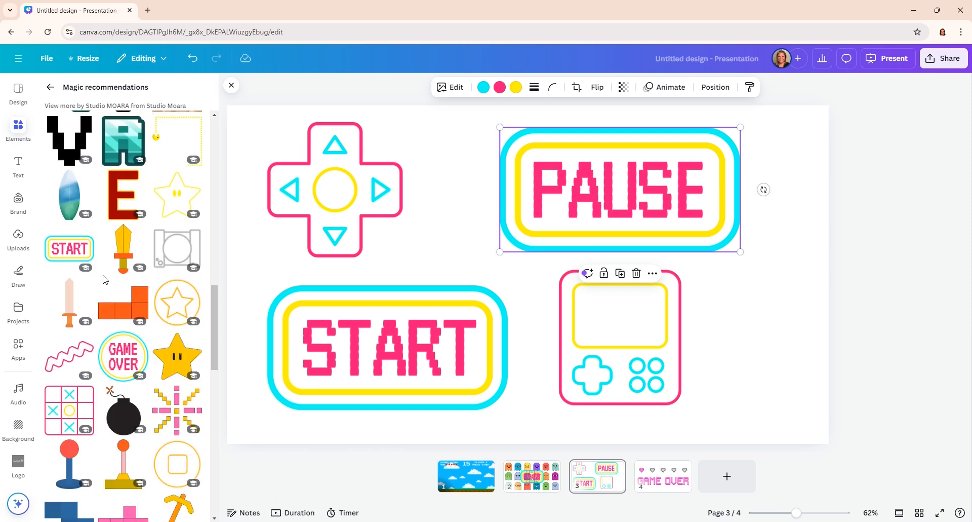
pyautogui.click(122, 354)
pyautogui.moveTo(527, 271); pyautogui.dragTo(740, 315)
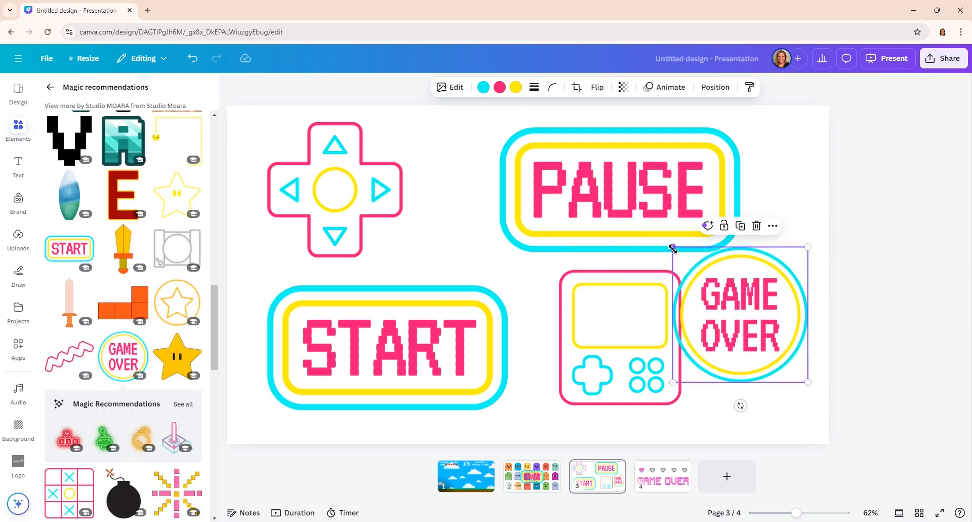
# Shift the handheld console toward the START badge and align the GAME OVER badge's bottom with START at even spacing
pyautogui.moveTo(643, 293); pyautogui.dragTo(608, 279)
pyautogui.click(674, 252)
pyautogui.moveTo(679, 273); pyautogui.dragTo(669, 301)
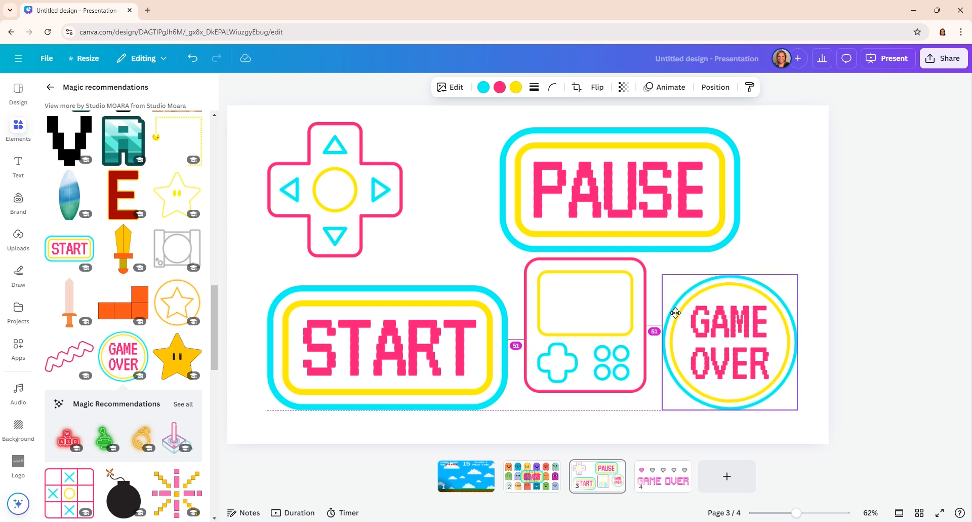
# Move the page with the neon graphics ahead of the two blank pages as page 1
pyautogui.scroll(15, 148, 296)
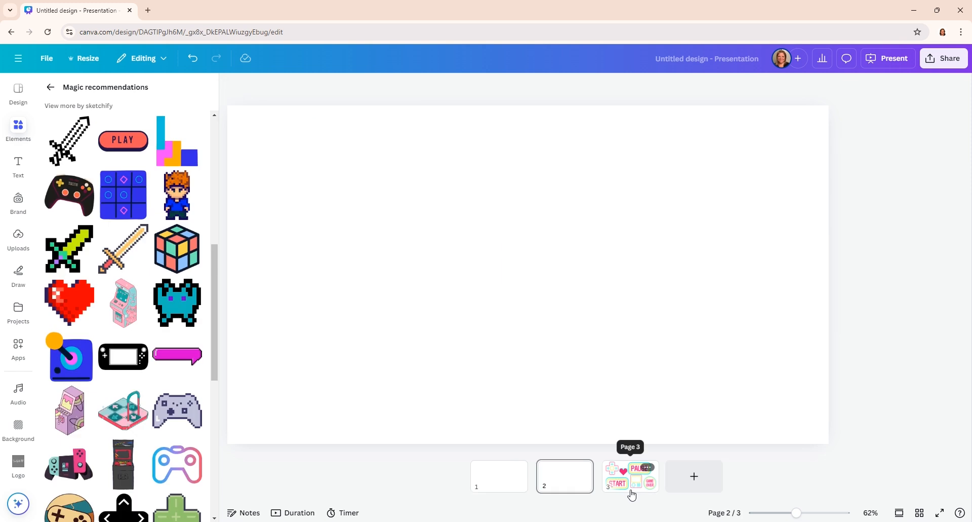
pyautogui.moveTo(629, 488); pyautogui.dragTo(499, 476)
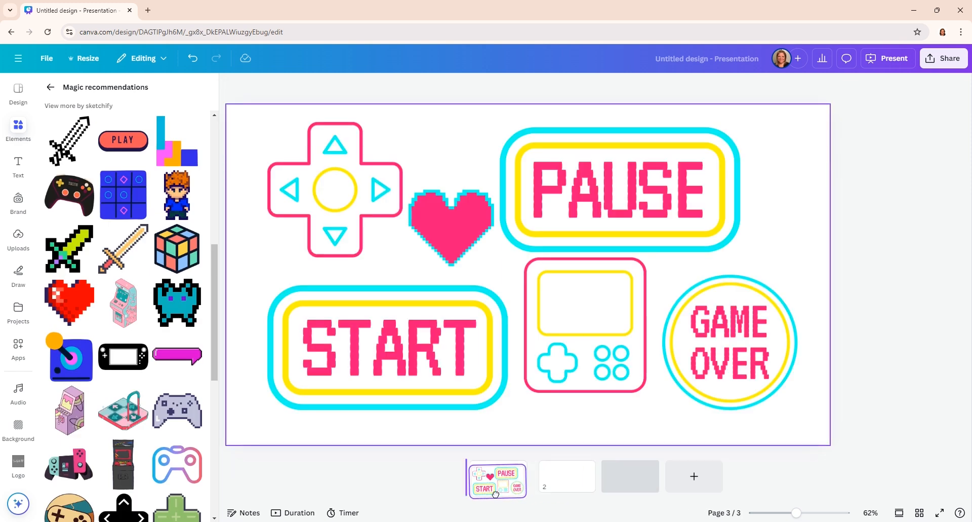
# Add the pink ghost from the "neon colored video game character" graphics to blank page 2, shrunk in the upper-left corner
pyautogui.click(571, 485)
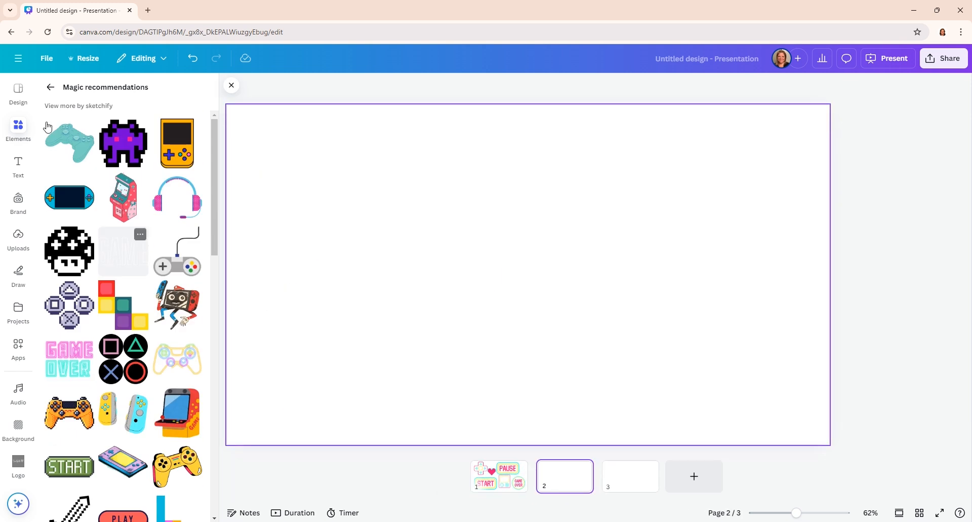
pyautogui.click(51, 87)
pyautogui.click(98, 90)
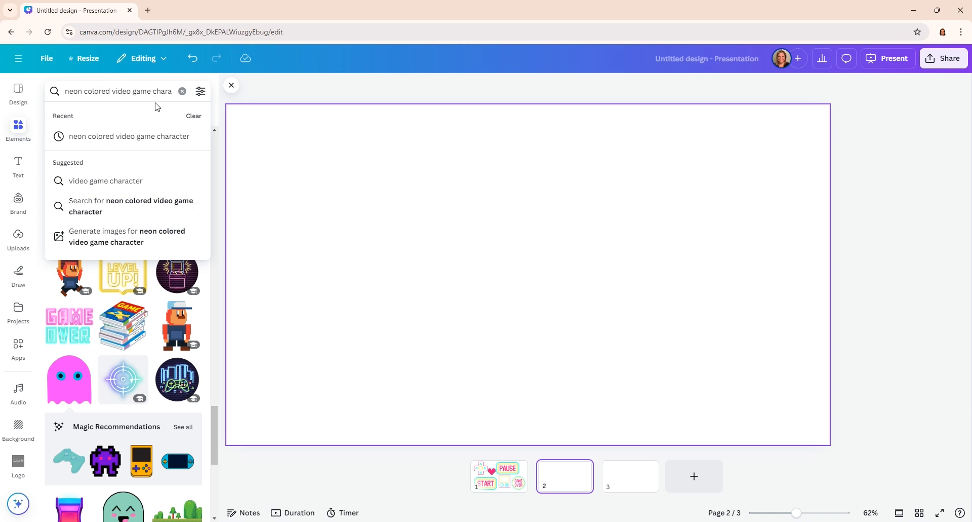
pyautogui.click(138, 143)
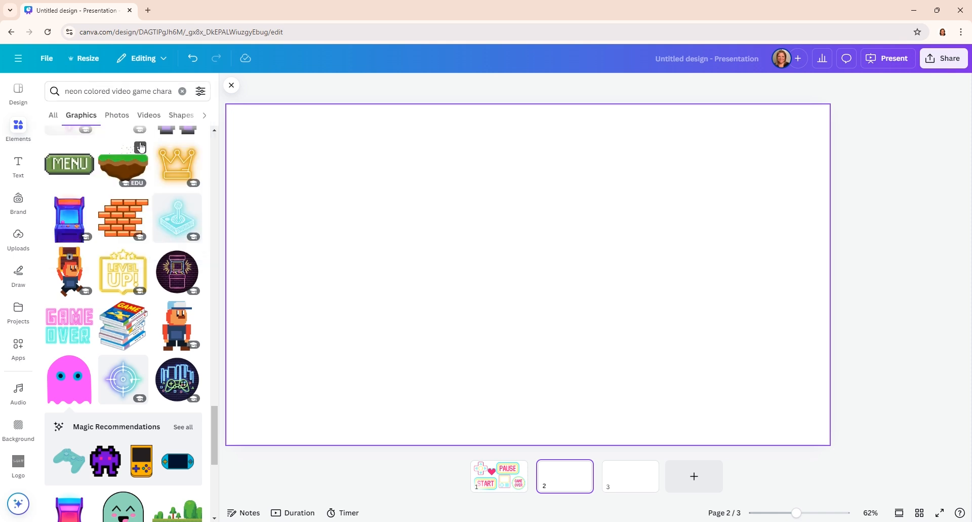
pyautogui.click(17, 127)
pyautogui.click(91, 98)
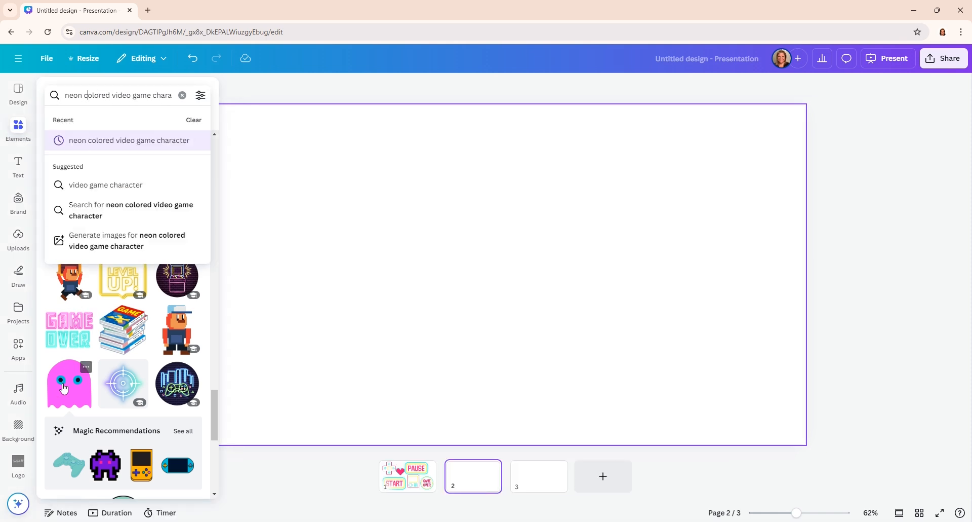
pyautogui.click(64, 388)
pyautogui.moveTo(498, 299); pyautogui.dragTo(286, 215)
pyautogui.moveTo(354, 256); pyautogui.dragTo(300, 197)
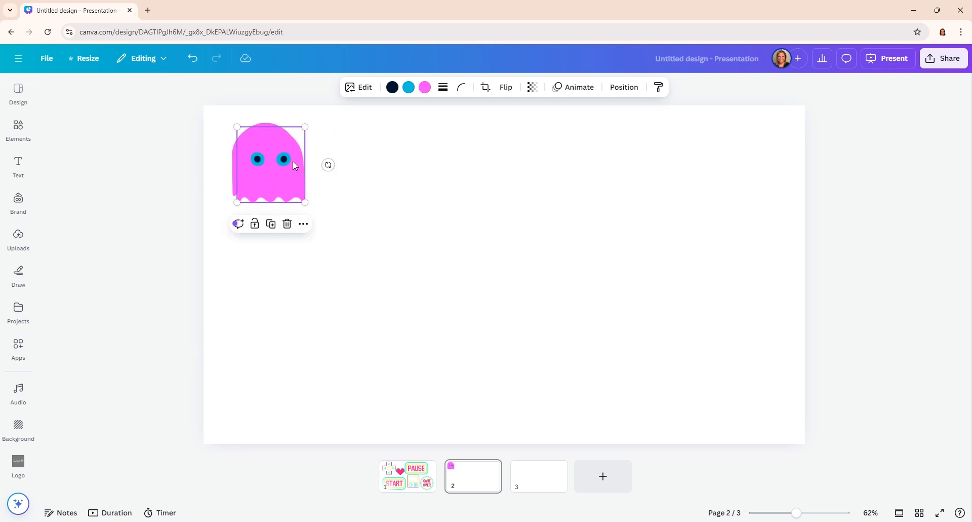
# Duplicate the pink ghost six times to form an evenly spaced row of seven across the page
pyautogui.moveTo(291, 174); pyautogui.dragTo(369, 180)
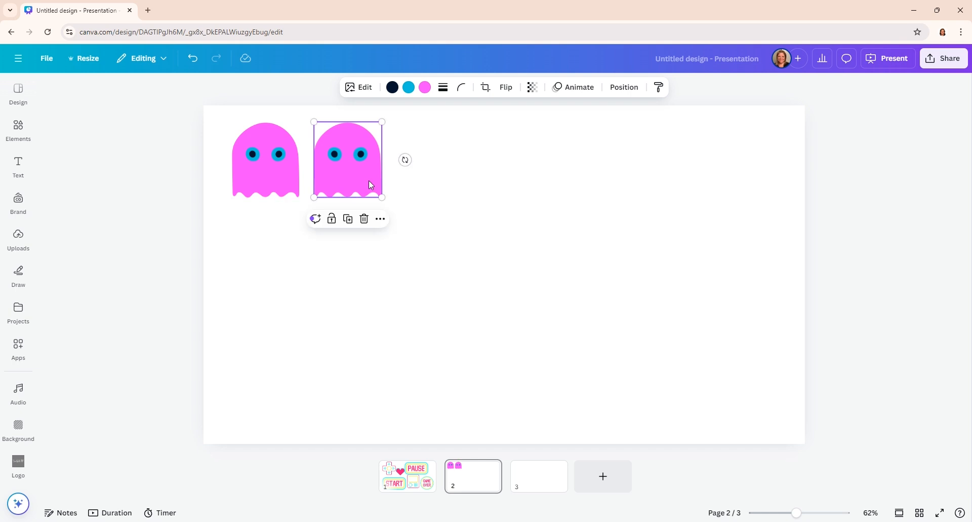
pyautogui.hotkey('ctrl', 'd')
pyautogui.hotkey('ctrl', 'd')
pyautogui.hotkey('ctrl', 'd')
pyautogui.hotkey('ctrl', 'd')
pyautogui.hotkey('ctrl', 'd')
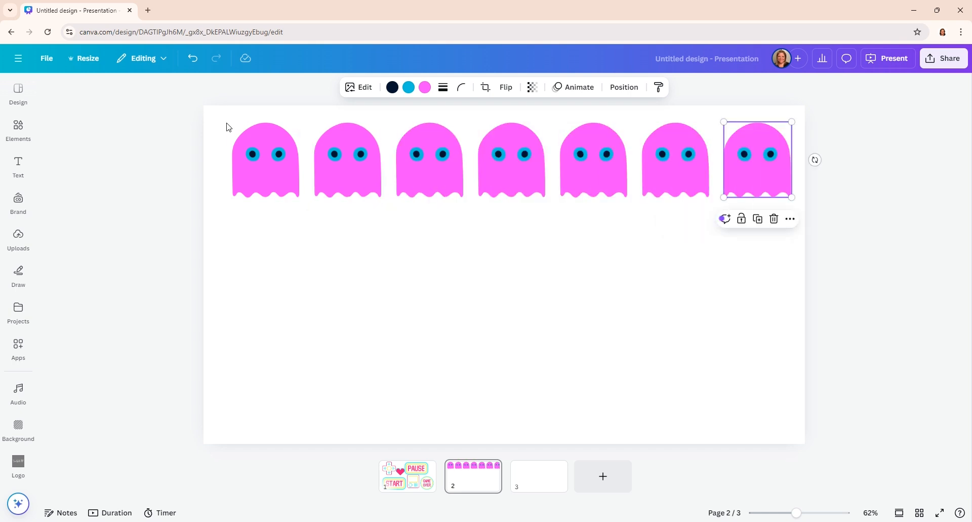
# Lower the row of ghosts slightly and duplicate it twice below to make three evenly spaced rows
pyautogui.moveTo(226, 126); pyautogui.dragTo(792, 204)
pyautogui.moveTo(715, 176); pyautogui.dragTo(706, 191)
pyautogui.hotkey('ctrl', 'd')
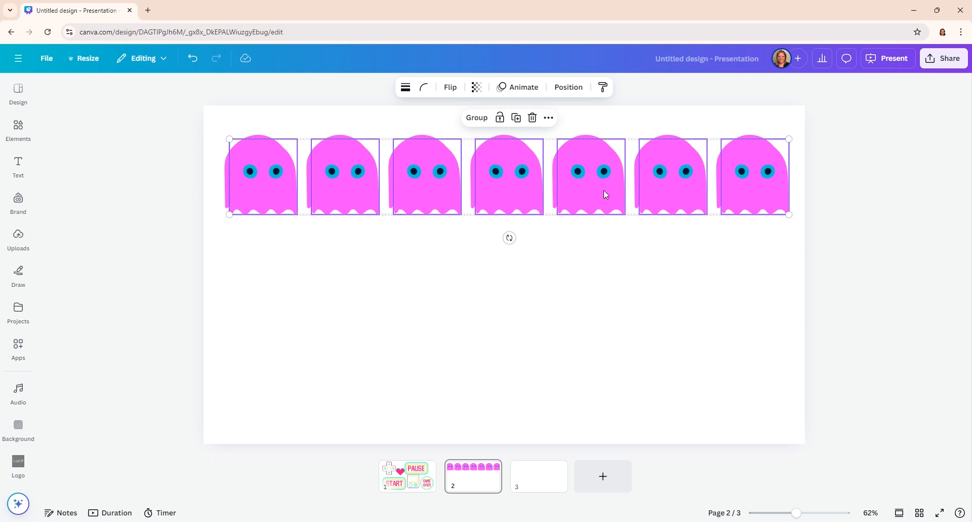
pyautogui.moveTo(603, 190); pyautogui.dragTo(598, 291)
pyautogui.hotkey('ctrl', 'd')
pyautogui.click(804, 321)
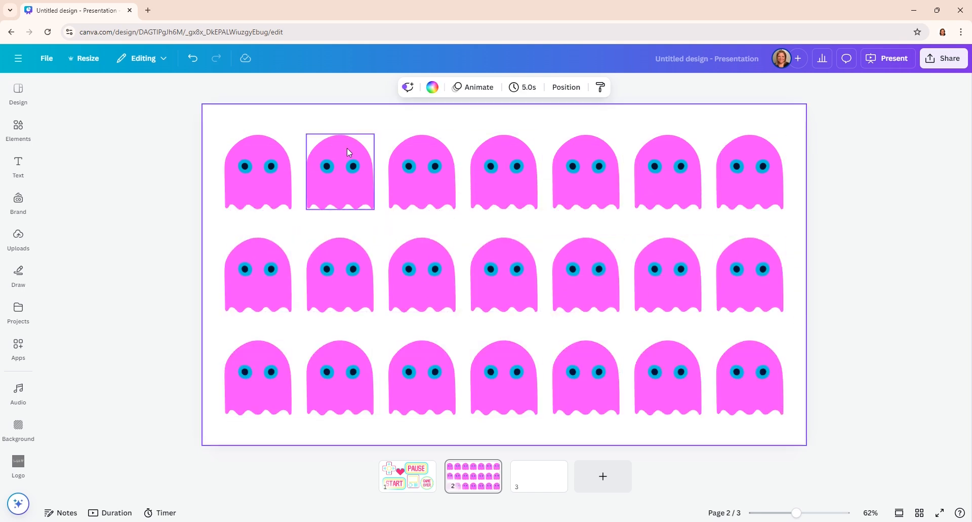
# Group all the ghosts, center the group horizontally and vertically on the page, and ungroup it
pyautogui.hotkey('ctrl', 'a')
pyautogui.rightClick(624, 216)
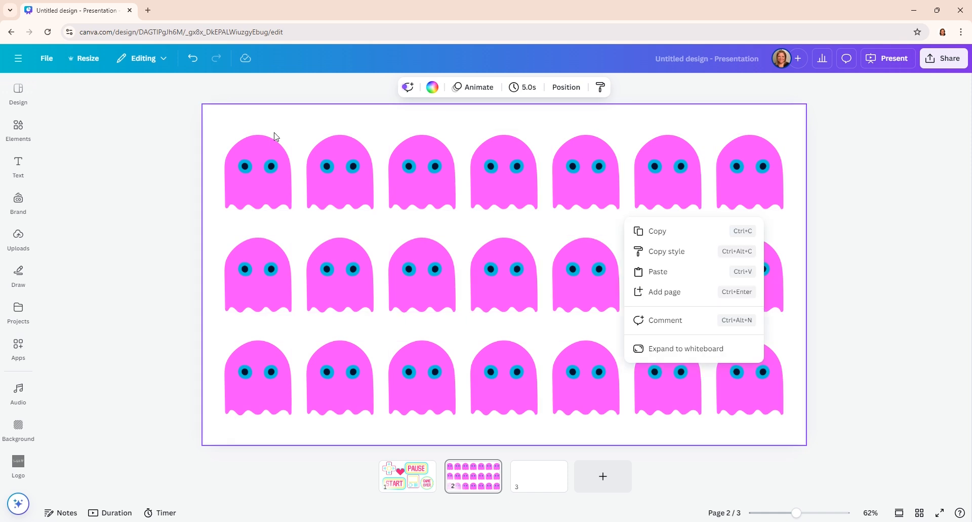
pyautogui.moveTo(262, 117); pyautogui.dragTo(784, 424)
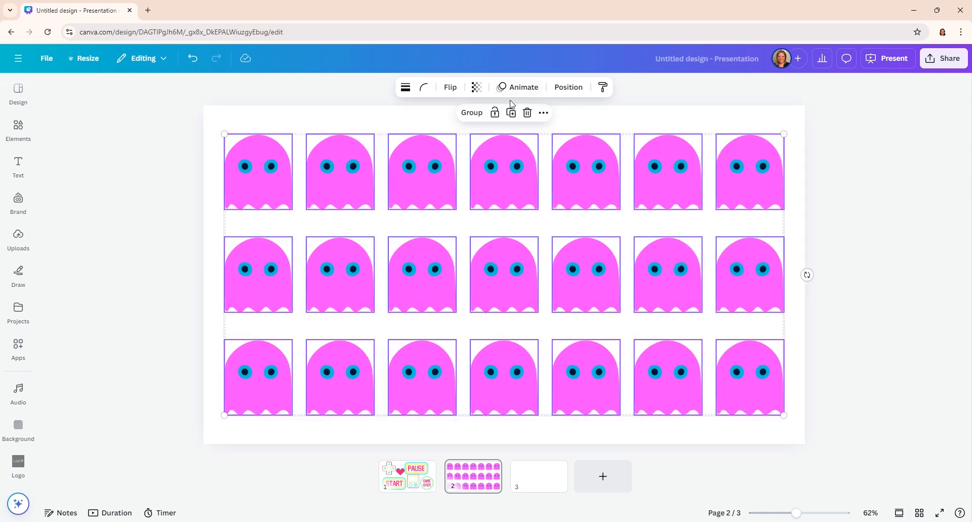
pyautogui.click(472, 112)
pyautogui.click(557, 87)
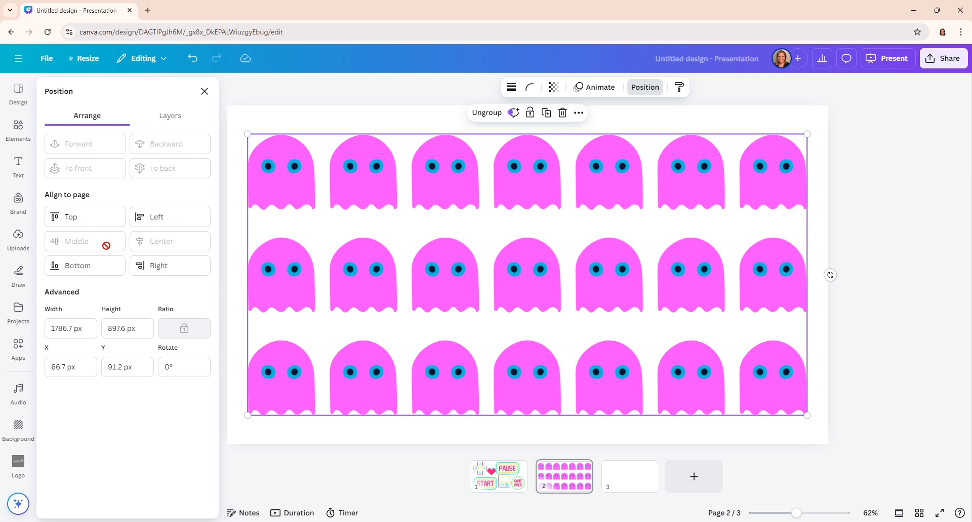
pyautogui.click(486, 113)
pyautogui.click(321, 225)
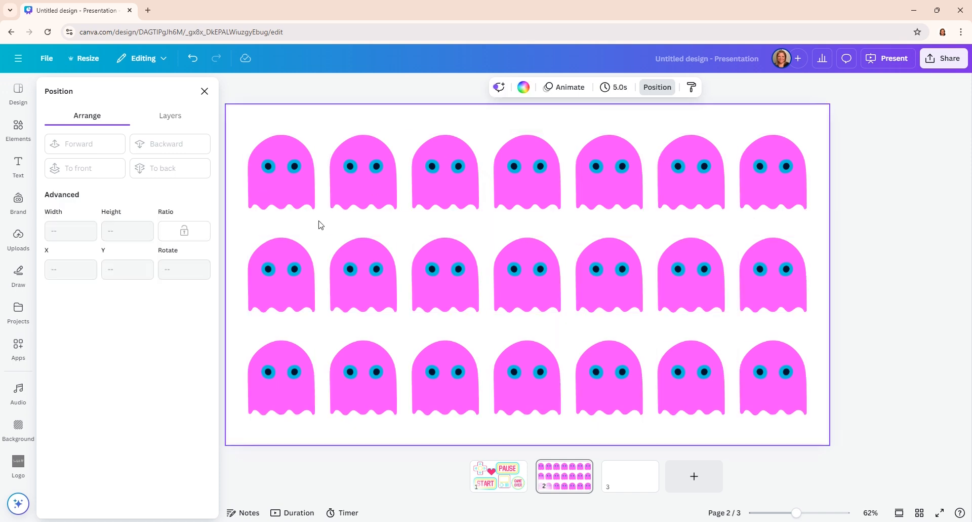
# Copy the PAUSE graphic from page 1 to page 2, shrunk and placed over the upper-right corner of the page
pyautogui.click(497, 483)
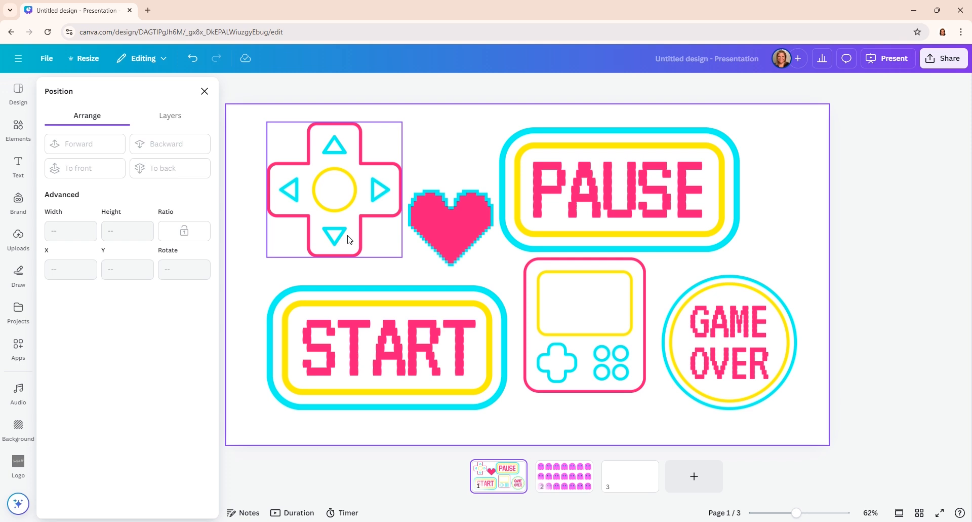
pyautogui.click(665, 214)
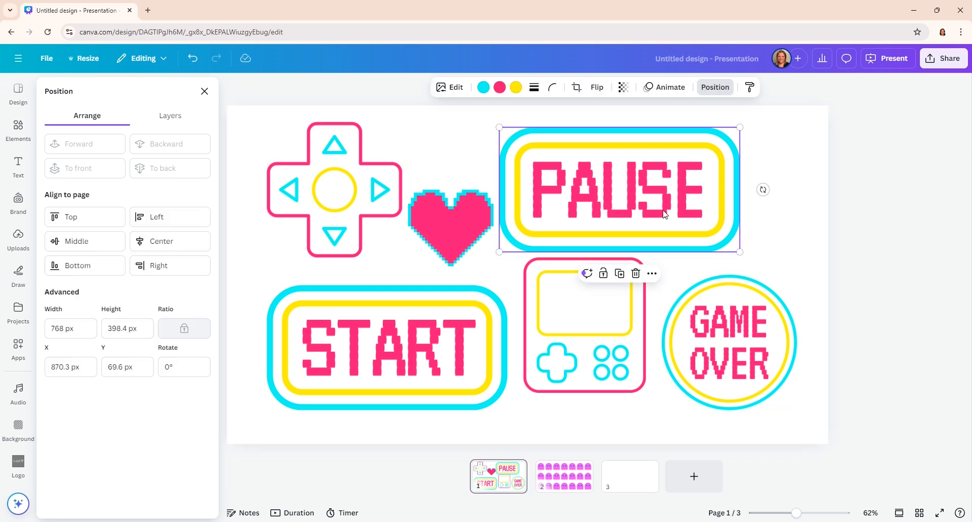
pyautogui.click(585, 477)
pyautogui.hotkey('ctrl', 'v')
pyautogui.moveTo(500, 251); pyautogui.dragTo(625, 187)
pyautogui.moveTo(683, 158); pyautogui.dragTo(757, 132)
# Recolor the body of the first ghost in the top row with hot pink #FF1178 sampled from the PAUSE graphic
pyautogui.click(310, 180)
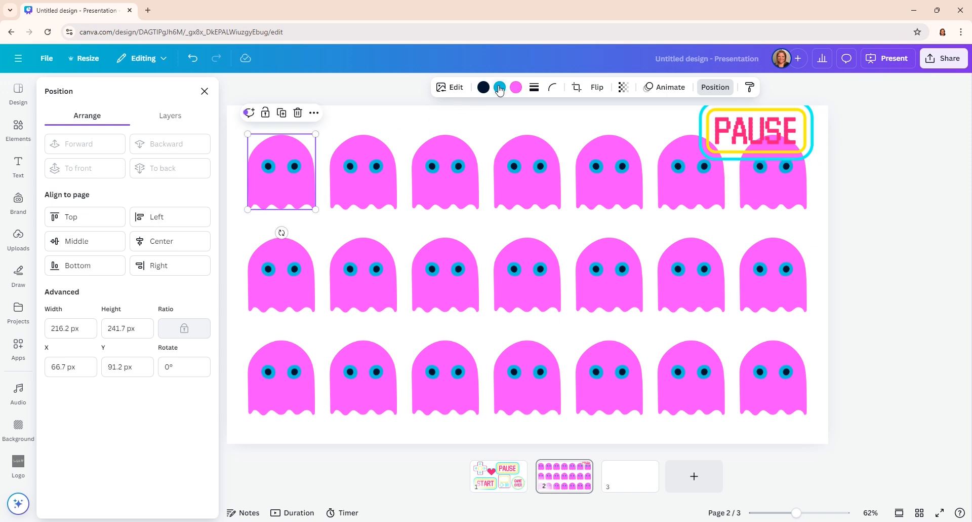
pyautogui.click(515, 88)
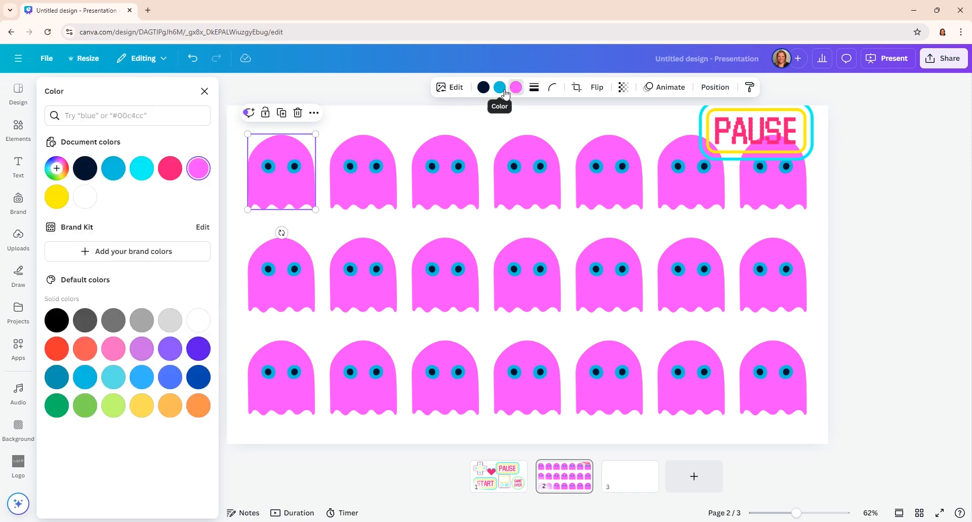
pyautogui.click(62, 176)
pyautogui.click(184, 274)
pyautogui.click(744, 133)
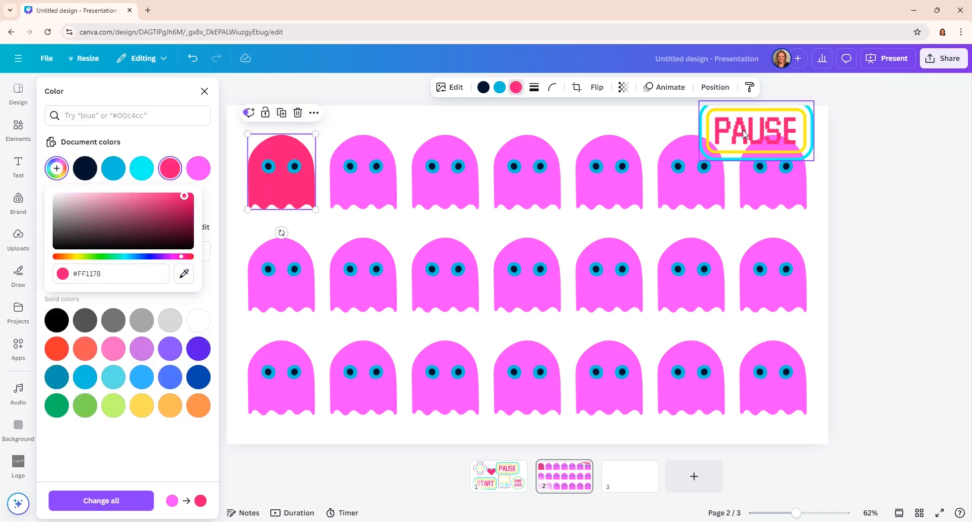
# Recolor the first ghost's eyes with aqua #01FFF4 sampled from the PAUSE graphic's outline
pyautogui.click(499, 88)
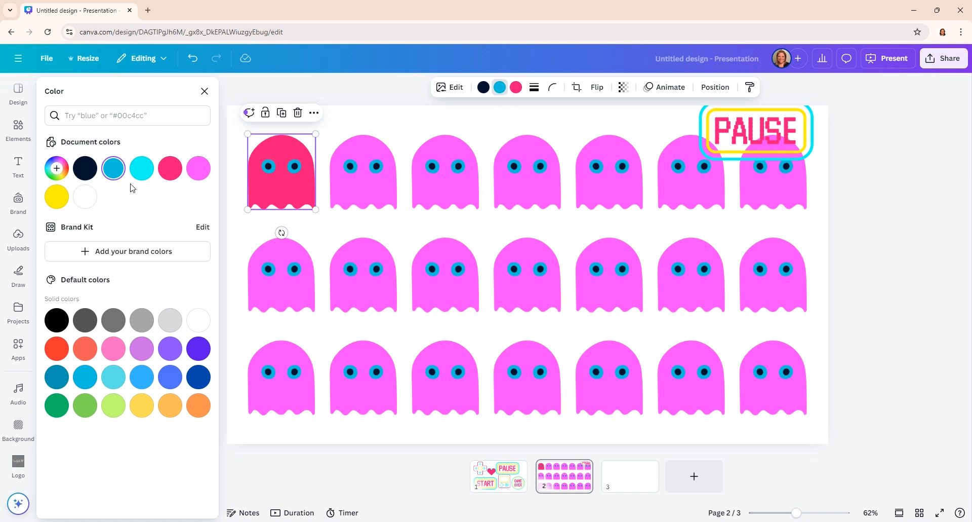
pyautogui.click(56, 168)
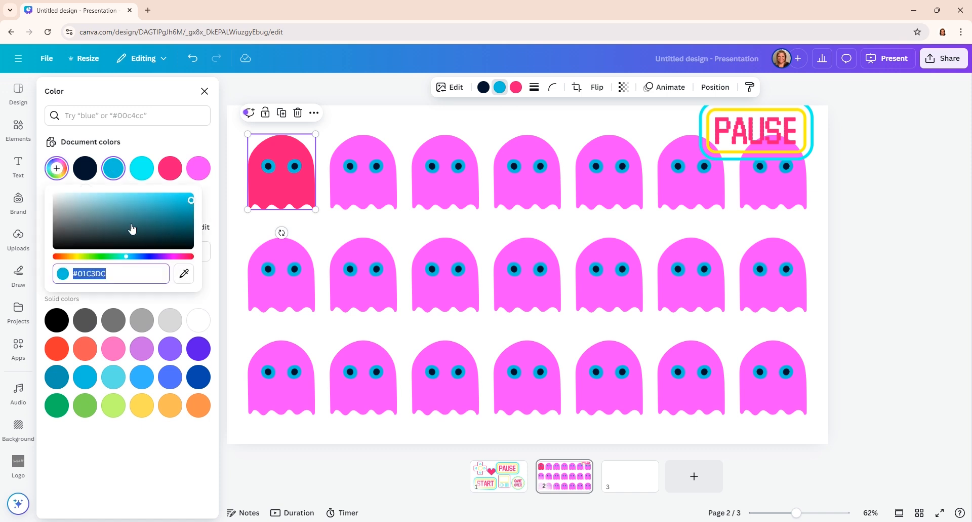
pyautogui.click(183, 274)
pyautogui.click(718, 159)
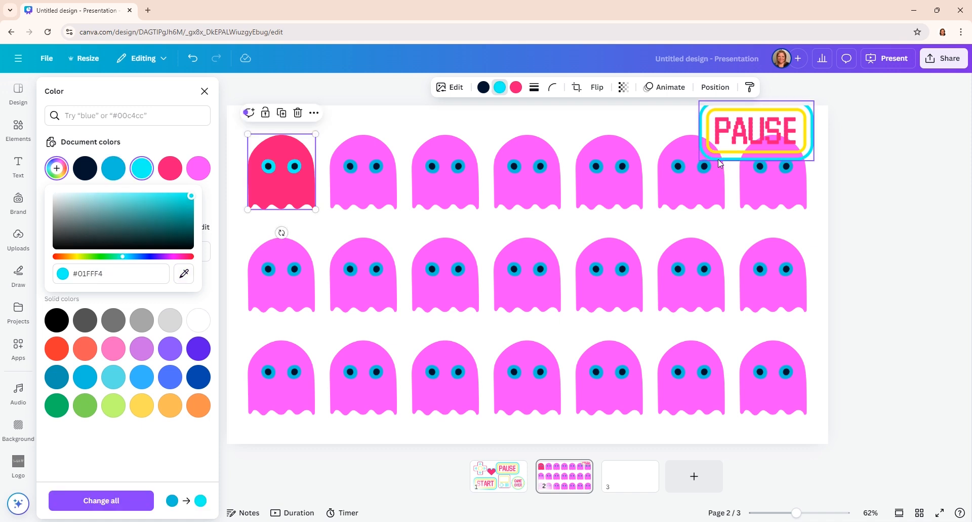
# Give the second ghost in the top row yellow eyes, and the third ghost hot-pink eyes with a blue body
pyautogui.click(361, 187)
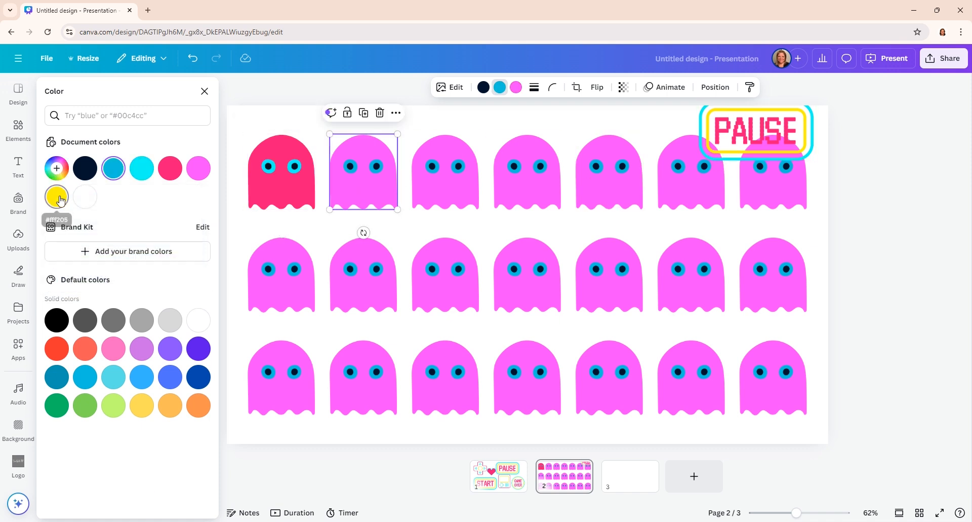
pyautogui.click(59, 198)
pyautogui.click(441, 191)
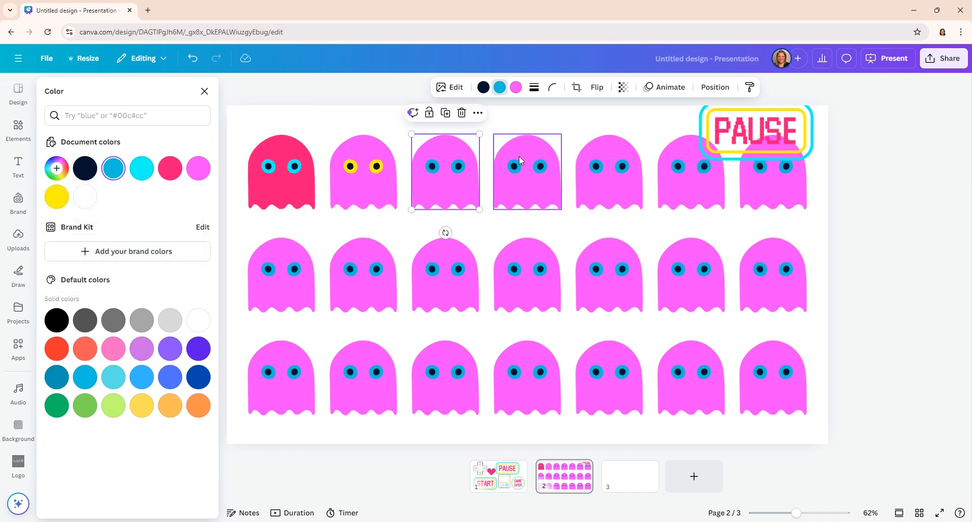
pyautogui.click(57, 167)
pyautogui.click(184, 273)
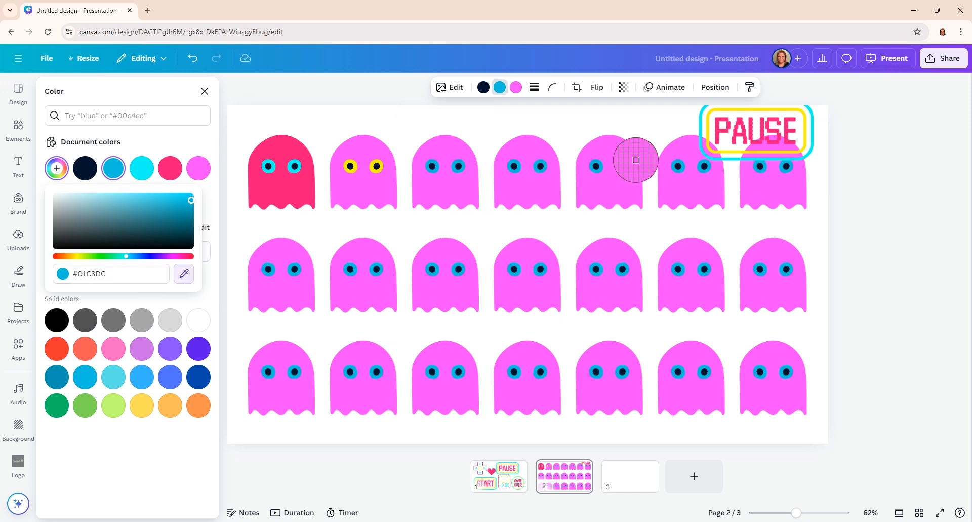
pyautogui.click(719, 129)
pyautogui.click(114, 168)
# Color the fourth ghost's body yellow, and give the fifth ghost in the top row a hot-pink body with yellow eyes
pyautogui.click(502, 196)
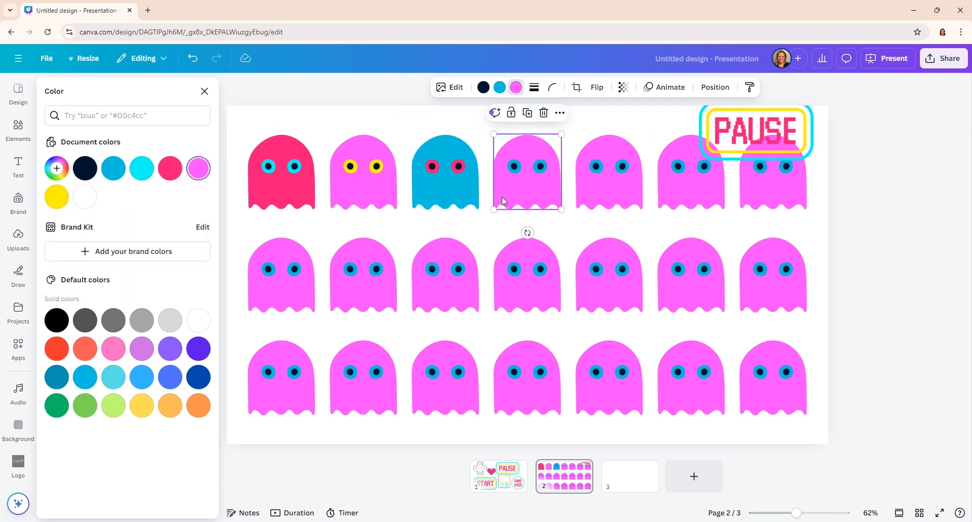
pyautogui.click(57, 197)
pyautogui.click(586, 196)
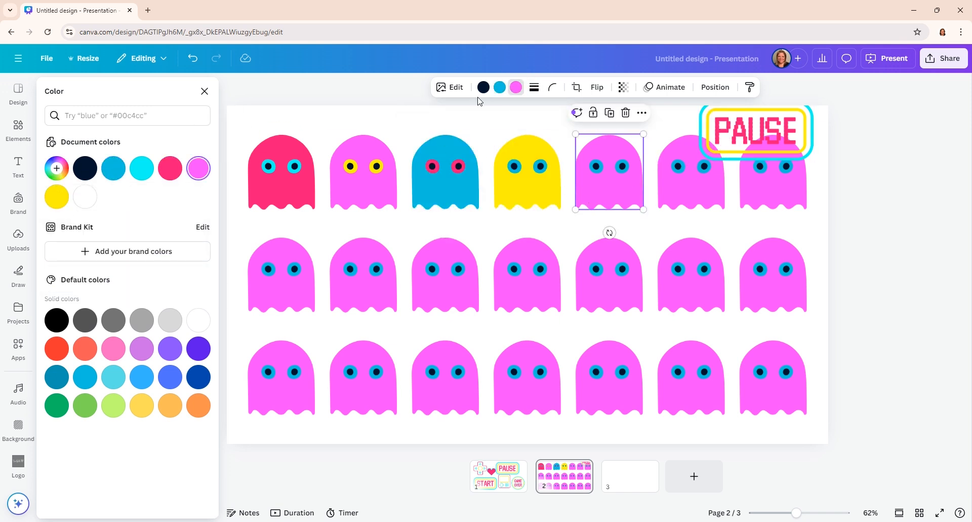
pyautogui.click(499, 87)
pyautogui.click(170, 168)
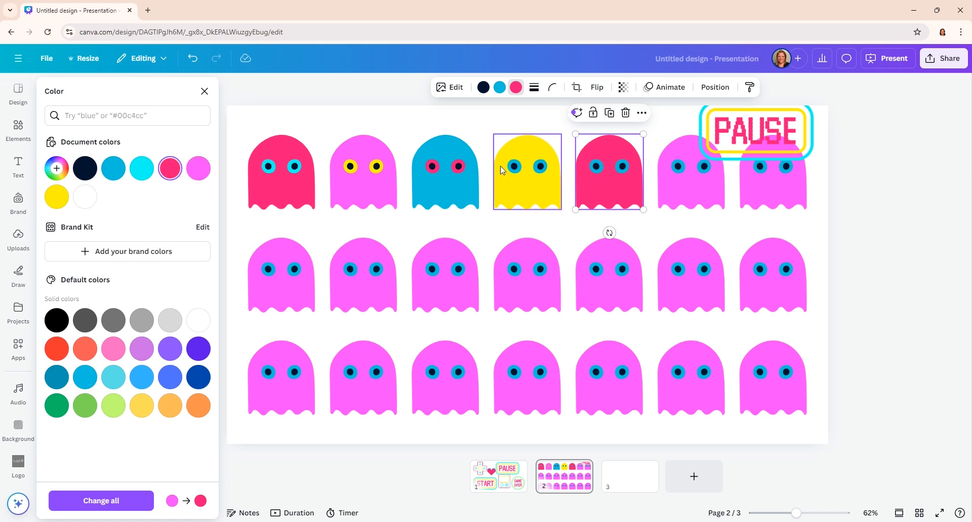
pyautogui.click(500, 88)
pyautogui.click(56, 197)
# Recolor the last ghost in the top row with white eyes and a blue body
pyautogui.click(668, 187)
pyautogui.click(762, 187)
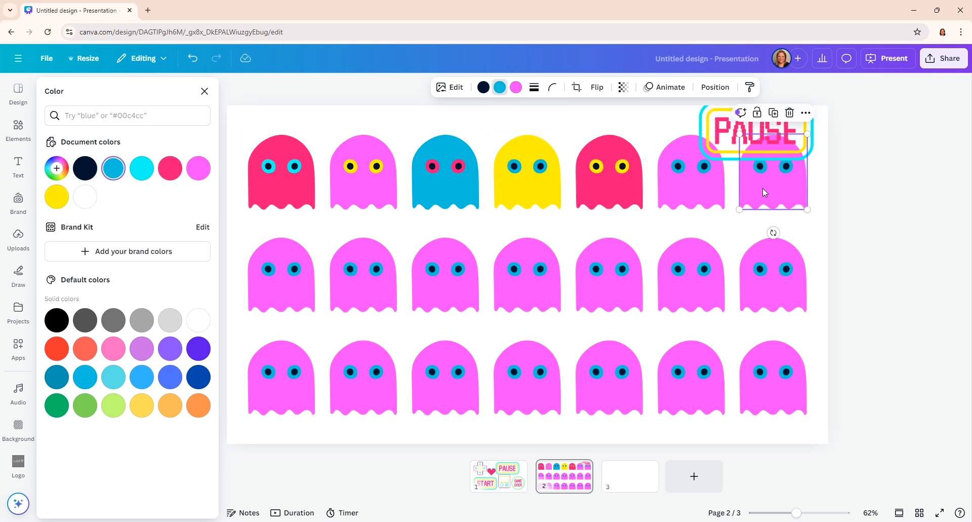
pyautogui.click(170, 169)
pyautogui.click(85, 196)
pyautogui.click(516, 88)
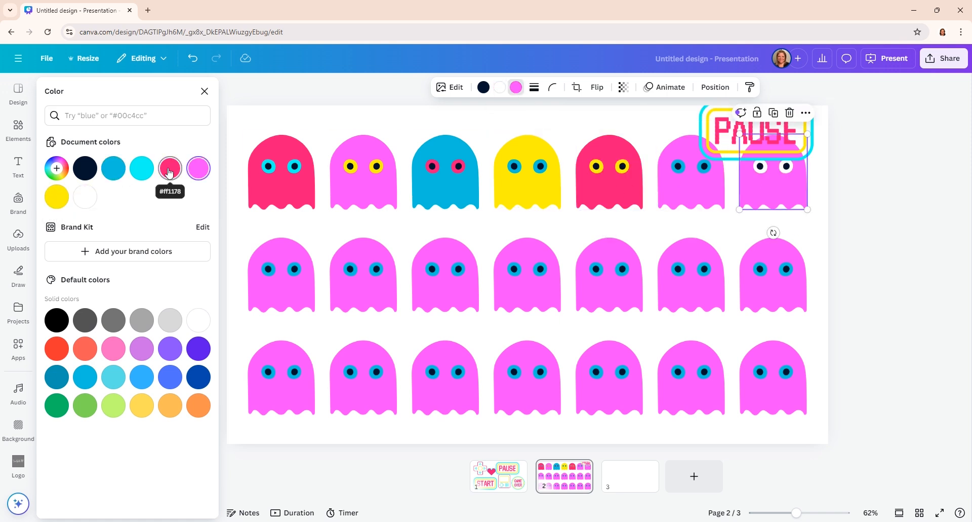
pyautogui.click(115, 169)
# Delete the PAUSE graphic from page 2
pyautogui.click(693, 217)
pyautogui.click(754, 132)
pyautogui.press('Delete')
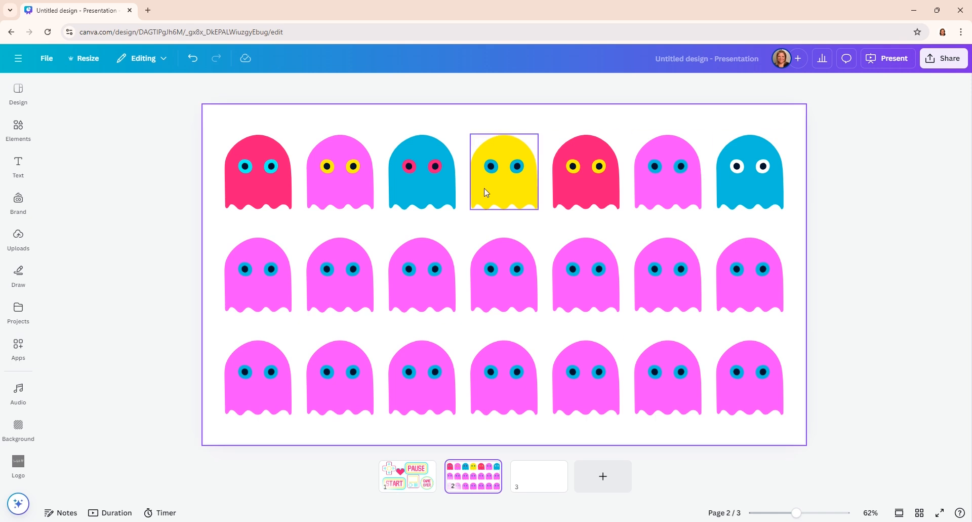
# Replace the second ghost in the middle row with a copy of the top row's yellow ghost
pyautogui.keyDown('alt'); pyautogui.moveTo(484, 190); pyautogui.dragTo(322, 290); pyautogui.keyUp('alt')
pyautogui.click(624, 88)
pyautogui.click(167, 144)
pyautogui.click(321, 224)
pyautogui.click(366, 280)
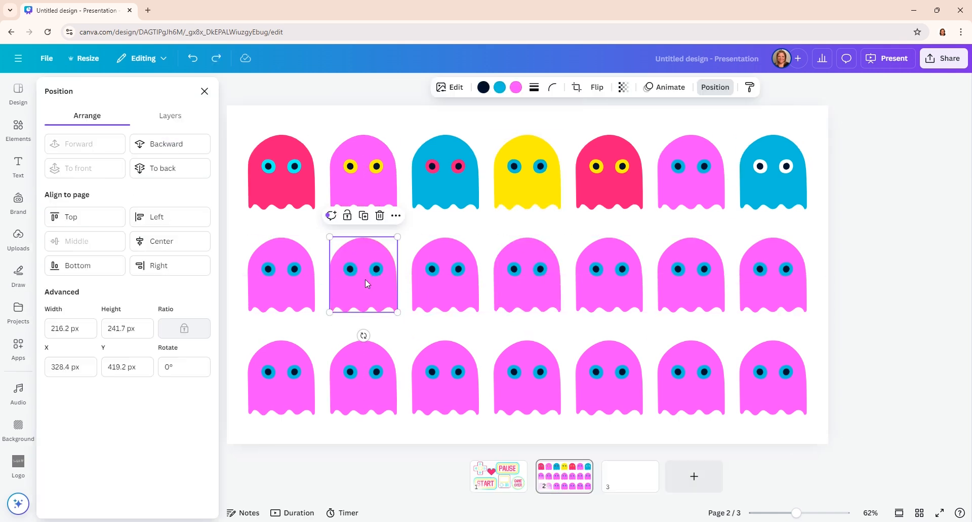
pyautogui.press('Delete')
# Replace the third ghost in the middle row with a copy of the hot-pink ghost with yellow eyes
pyautogui.click(631, 191)
pyautogui.hotkey('ctrl', 'd')
pyautogui.moveTo(631, 191); pyautogui.dragTo(462, 290)
pyautogui.click(170, 168)
pyautogui.click(442, 295)
pyautogui.press('Delete')
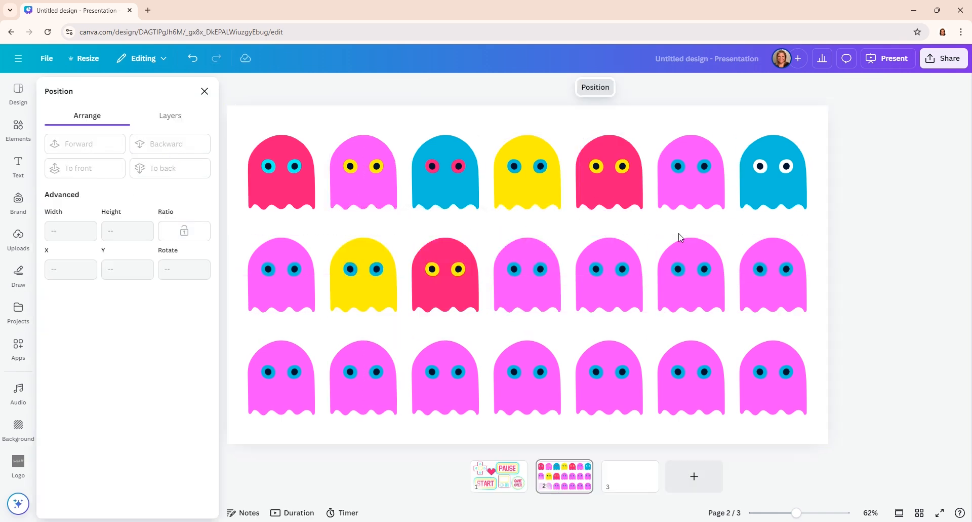
# Replace the fifth ghost in the middle row with a copy of the blue ghost with white eyes
pyautogui.click(767, 182)
pyautogui.keyDown('alt'); pyautogui.moveTo(767, 182); pyautogui.dragTo(599, 286); pyautogui.keyUp('alt')
pyautogui.click(190, 168)
pyautogui.click(621, 248)
pyautogui.press('Delete')
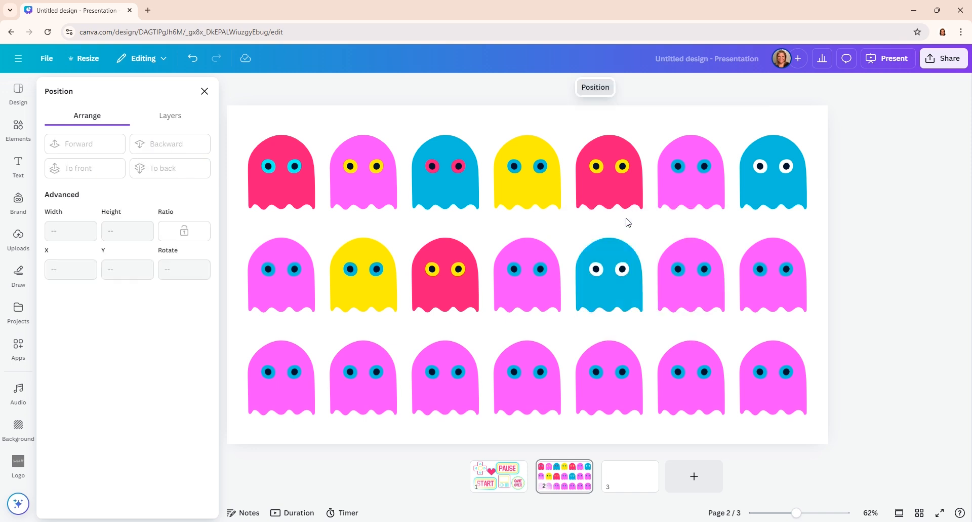
# Replace the last ghost in the middle row with a copy of the pink ghost with yellow eyes
pyautogui.click(375, 197)
pyautogui.keyDown('alt'); pyautogui.moveTo(375, 197); pyautogui.dragTo(785, 302); pyautogui.keyUp('alt')
pyautogui.click(169, 168)
pyautogui.click(746, 307)
pyautogui.press('Delete')
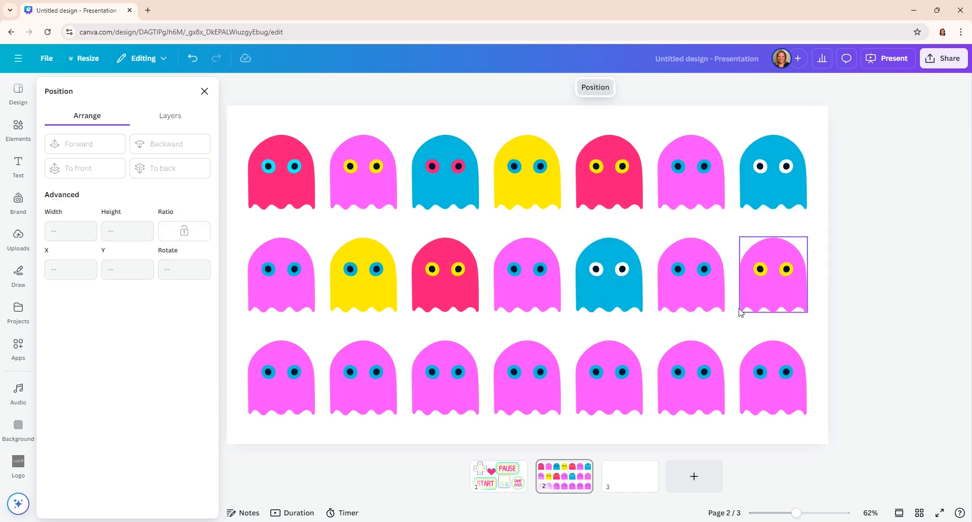
# Replace the first ghost in the bottom row with a copy of the hot-pink ghost with aqua eyes
pyautogui.click(691, 299)
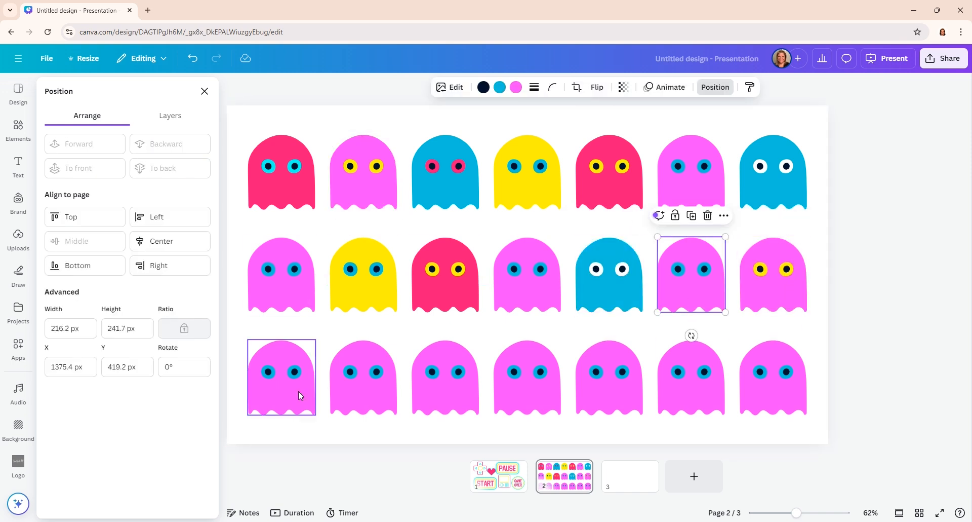
pyautogui.click(306, 193)
pyautogui.keyDown('alt'); pyautogui.moveTo(305, 193); pyautogui.dragTo(306, 399); pyautogui.keyUp('alt')
pyautogui.click(169, 167)
pyautogui.click(281, 385)
pyautogui.press('Delete')
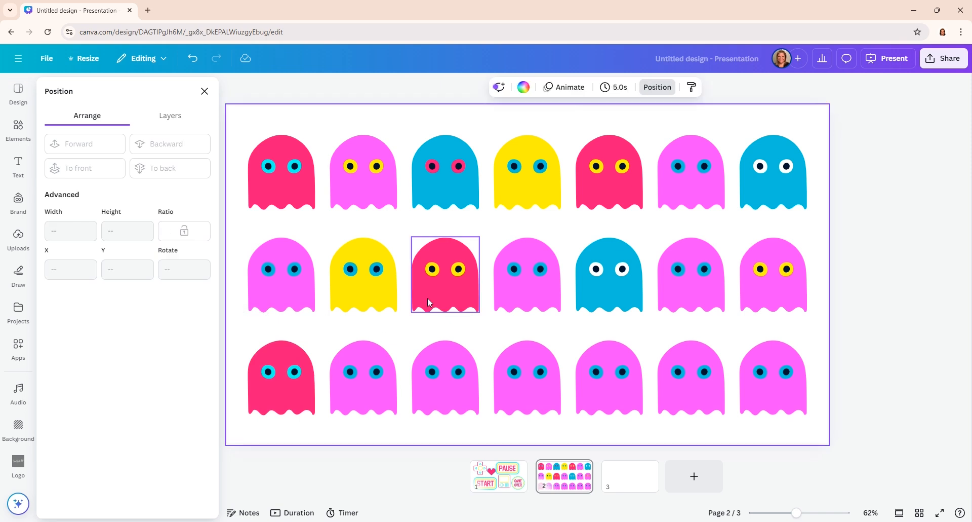
# Replace the second ghost in the bottom row with a copy of the middle row's blue ghost with white eyes
pyautogui.keyDown('alt'); pyautogui.moveTo(619, 289); pyautogui.dragTo(374, 391); pyautogui.keyUp('alt')
pyautogui.click(374, 391)
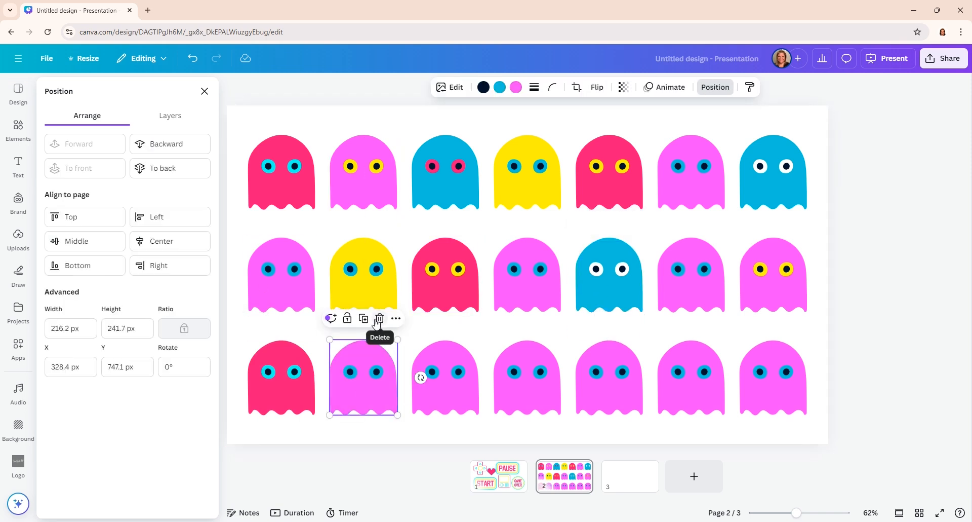
pyautogui.click(377, 320)
pyautogui.click(382, 398)
pyautogui.click(380, 319)
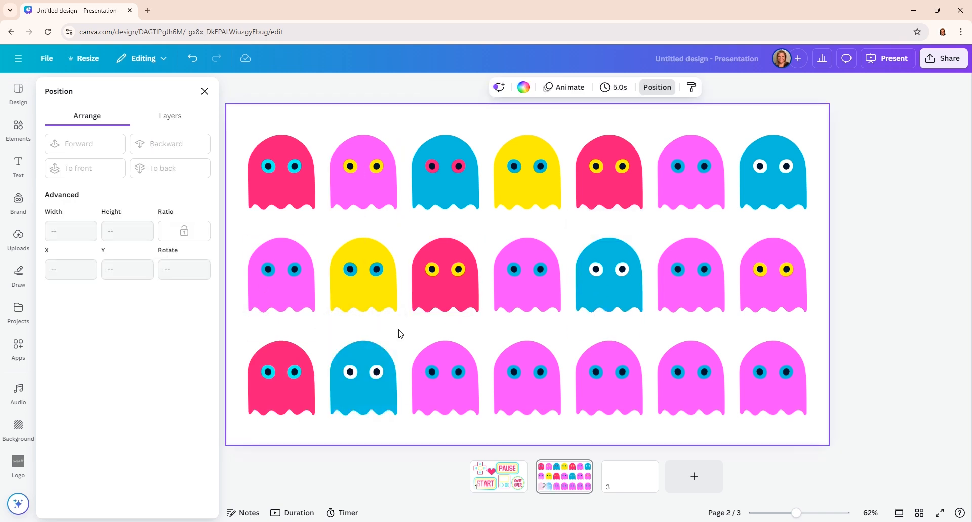
pyautogui.hotkey('ctrl', 'z')
# Recolor the body of the second ghost in the top row dark navy
pyautogui.click(372, 195)
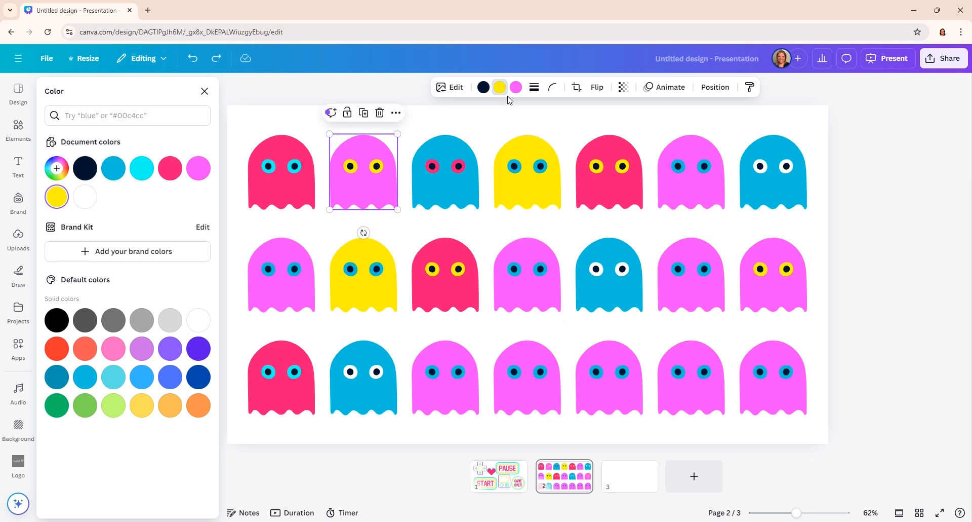
pyautogui.click(515, 90)
pyautogui.click(87, 170)
# Try pink pupils on the second ghost in the top row and restore them to dark navy
pyautogui.click(483, 88)
pyautogui.click(198, 170)
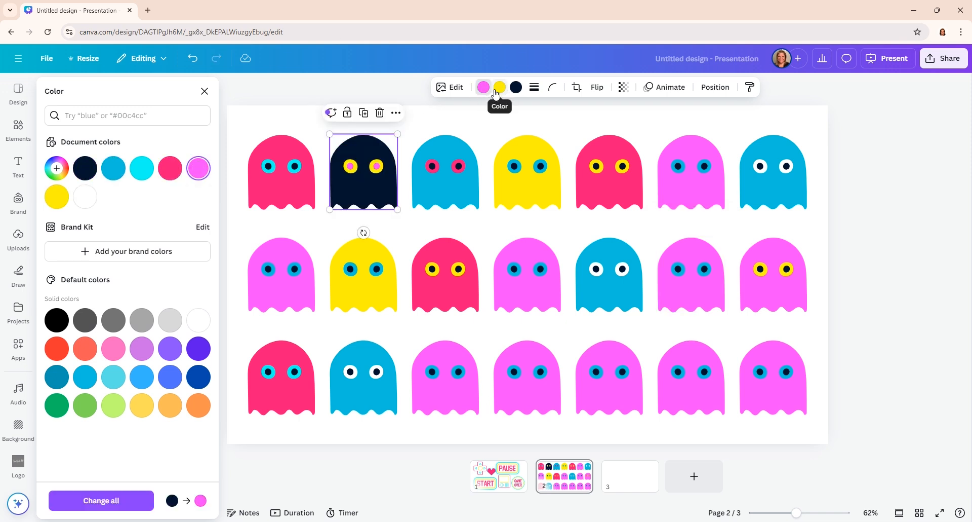
pyautogui.click(85, 169)
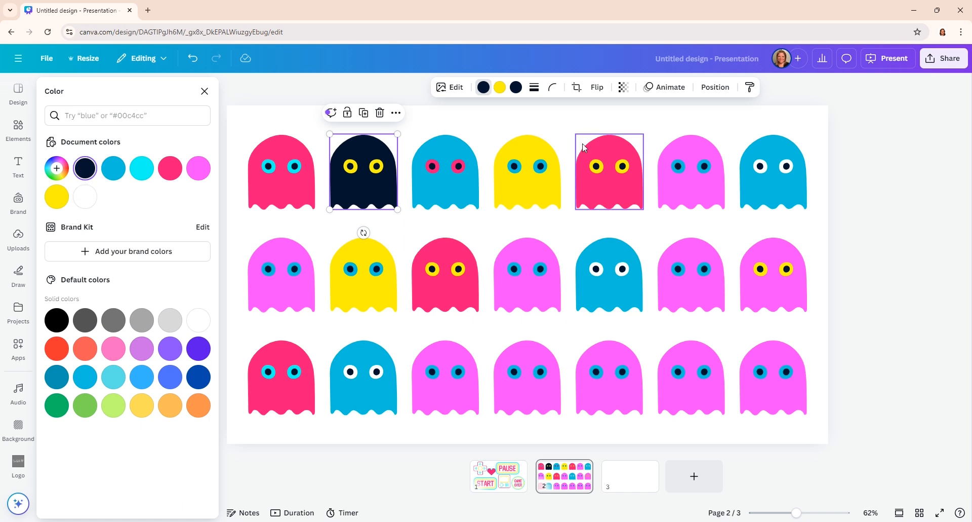
# Recolor the bodies of the top row's sixth ghost, the bottom row's first ghost and the middle row's fourth ghost dark navy
pyautogui.click(683, 191)
pyautogui.click(89, 175)
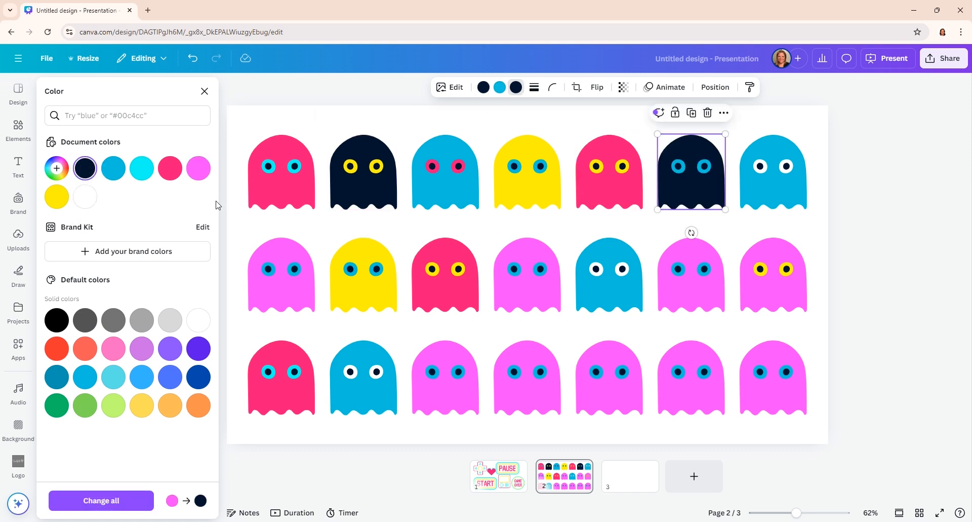
pyautogui.click(282, 377)
pyautogui.click(85, 169)
pyautogui.click(405, 334)
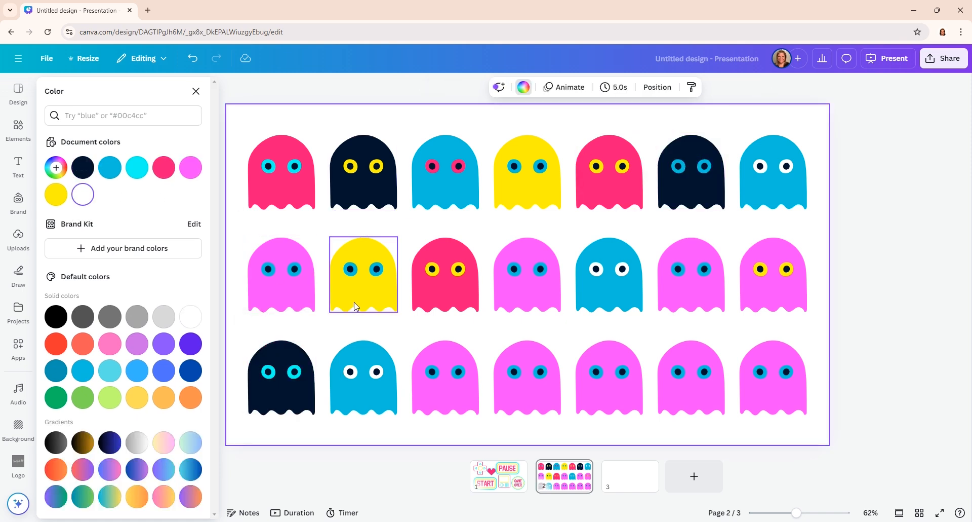
pyautogui.click(506, 286)
pyautogui.click(85, 169)
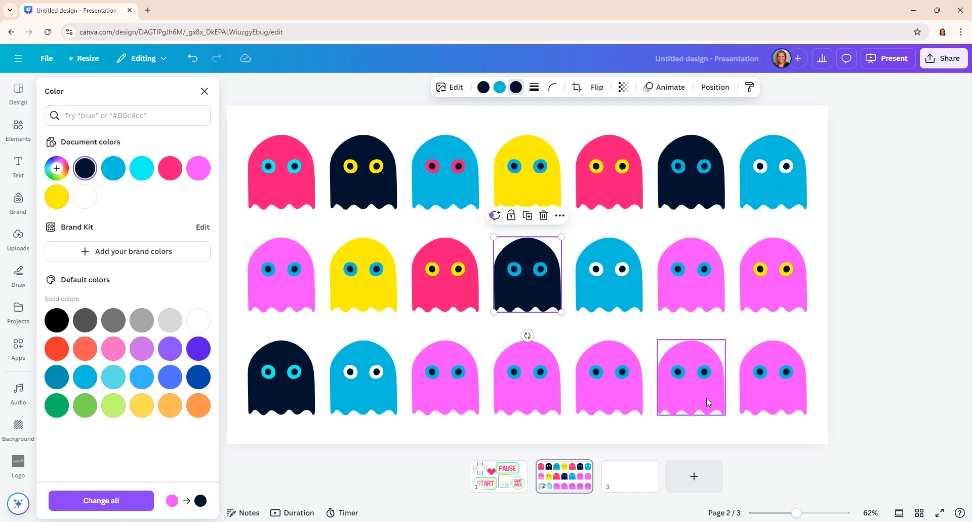
# Recolor the last ghost in the middle row with a yellow body and pink eyes
pyautogui.click(756, 287)
pyautogui.click(57, 196)
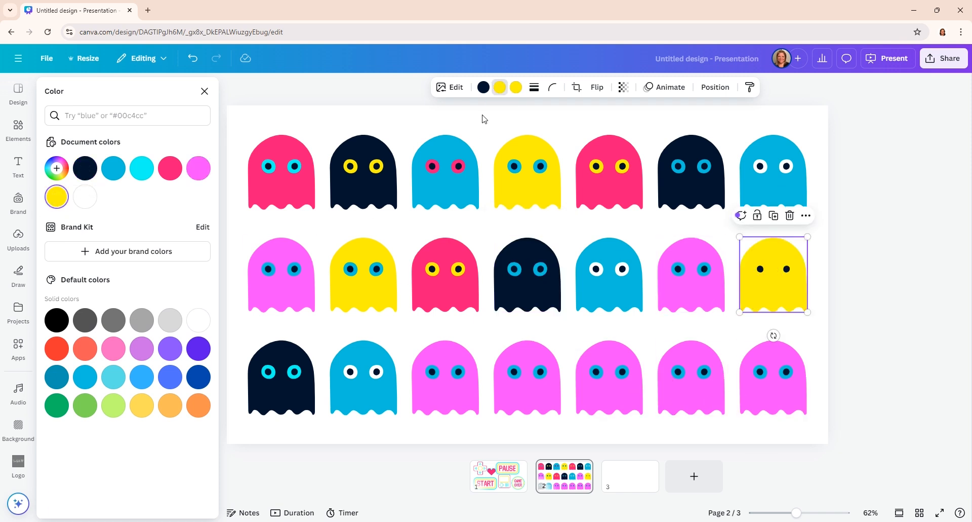
pyautogui.click(114, 168)
pyautogui.click(198, 168)
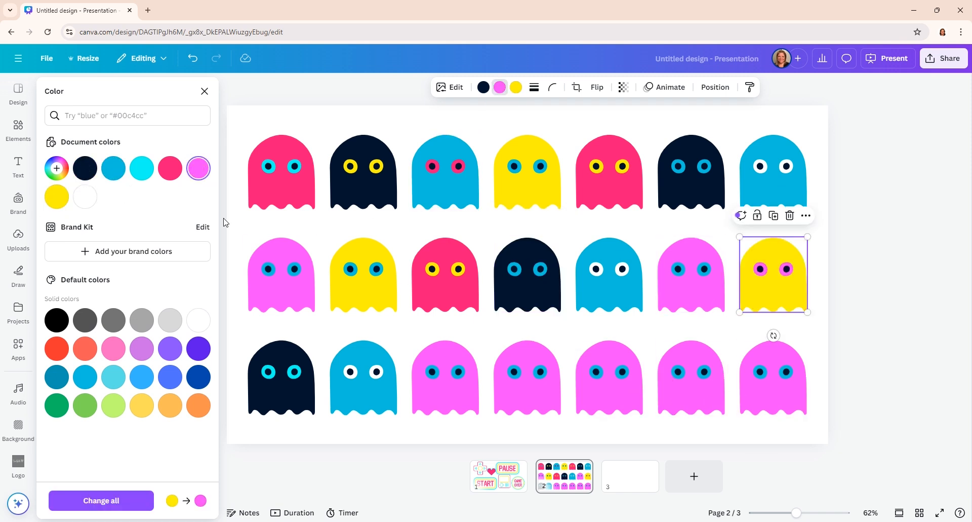
# Recolor the sixth ghost in the bottom row with a hot-pink #ff1178 body and white eyes
pyautogui.click(527, 355)
pyautogui.click(670, 375)
pyautogui.click(170, 169)
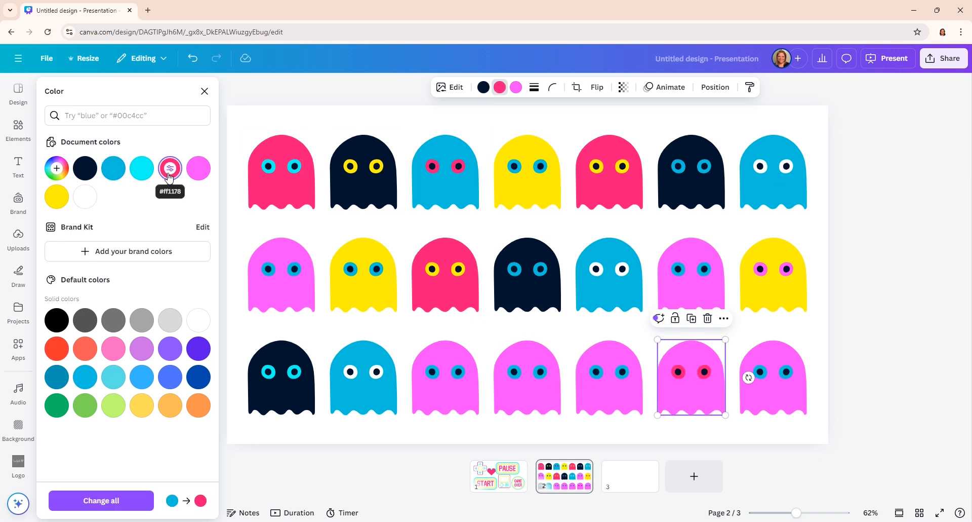
pyautogui.click(516, 87)
pyautogui.click(170, 168)
pyautogui.click(500, 87)
pyautogui.click(86, 197)
# Recolor the fourth ghost in the bottom row with a yellow body, white eyes and dark navy pupils
pyautogui.click(501, 394)
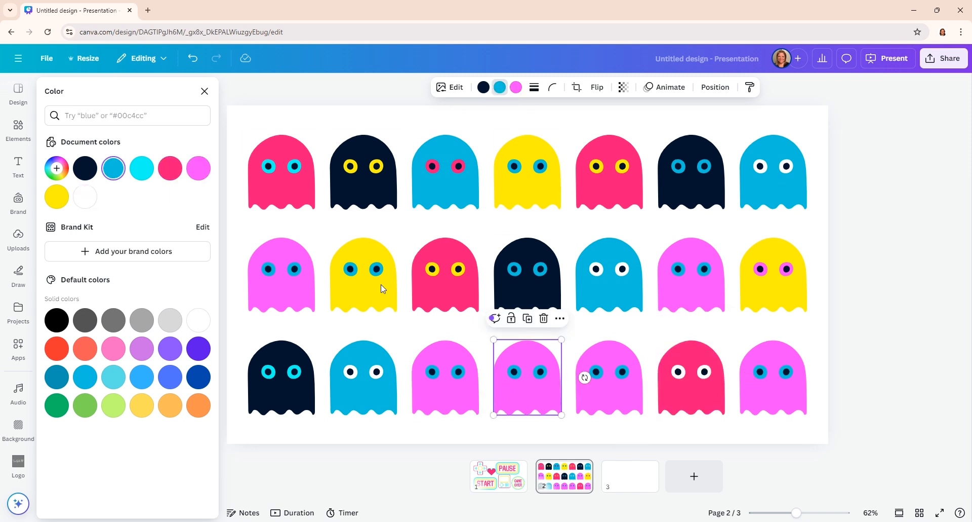
pyautogui.click(516, 90)
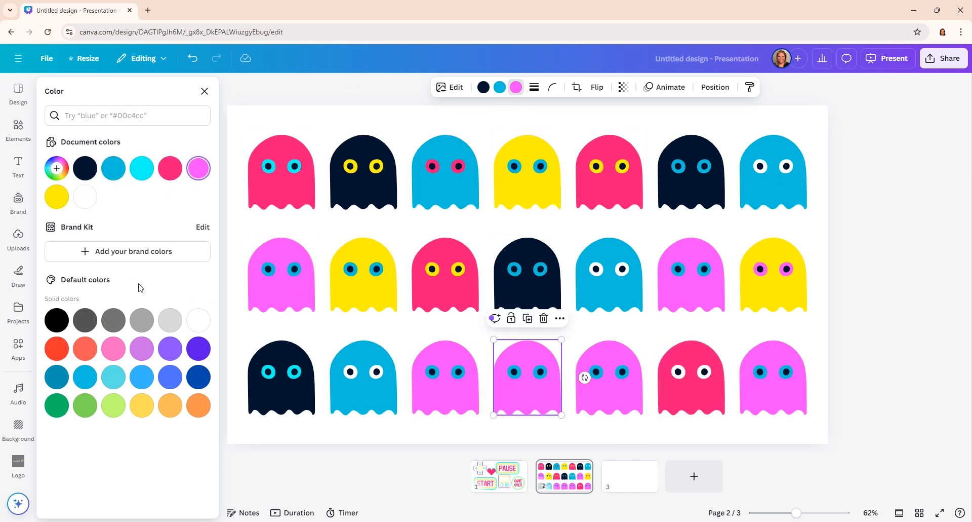
pyautogui.click(56, 197)
pyautogui.click(483, 88)
pyautogui.click(85, 197)
pyautogui.click(568, 418)
pyautogui.click(547, 403)
pyautogui.click(85, 168)
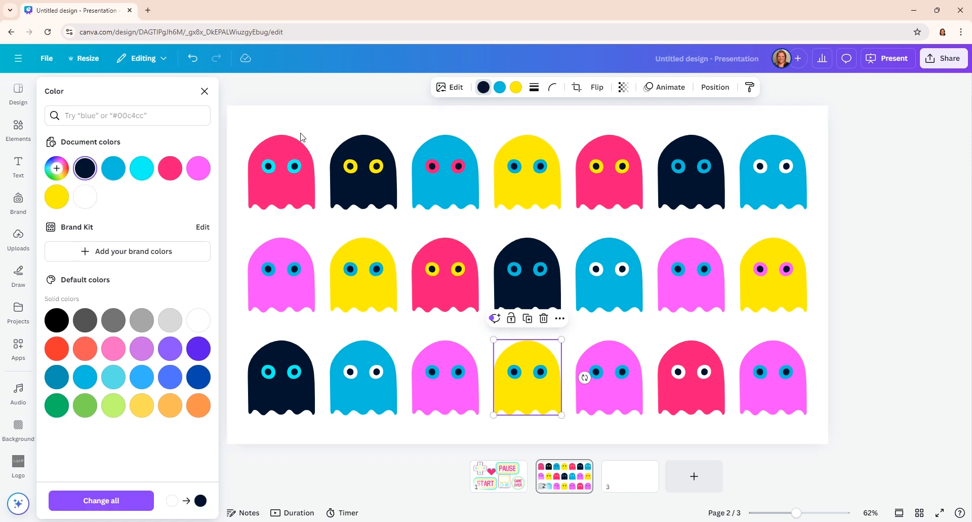
pyautogui.click(500, 88)
pyautogui.click(85, 197)
# Recolor the last ghost in the bottom row with a dark navy body and white eyes
pyautogui.click(584, 334)
pyautogui.click(770, 374)
pyautogui.click(516, 89)
pyautogui.click(85, 169)
pyautogui.click(500, 88)
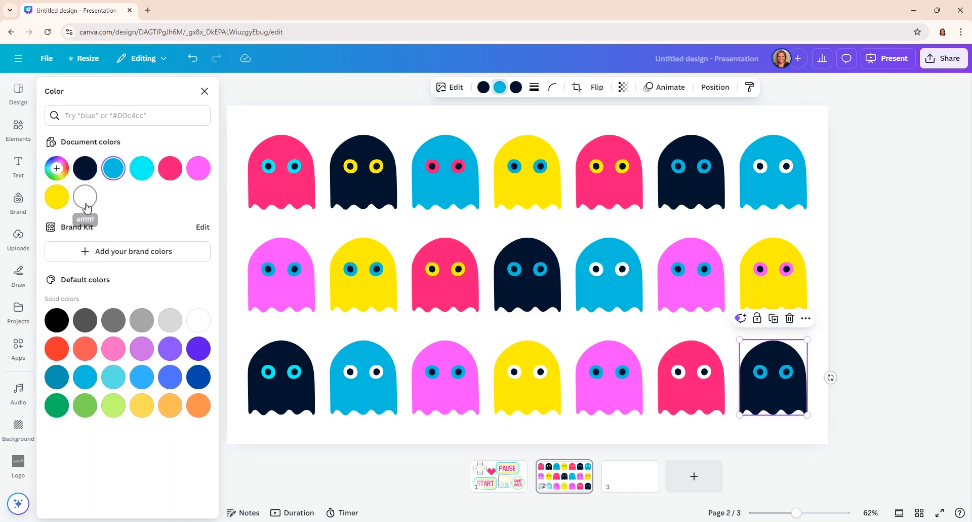
pyautogui.click(85, 197)
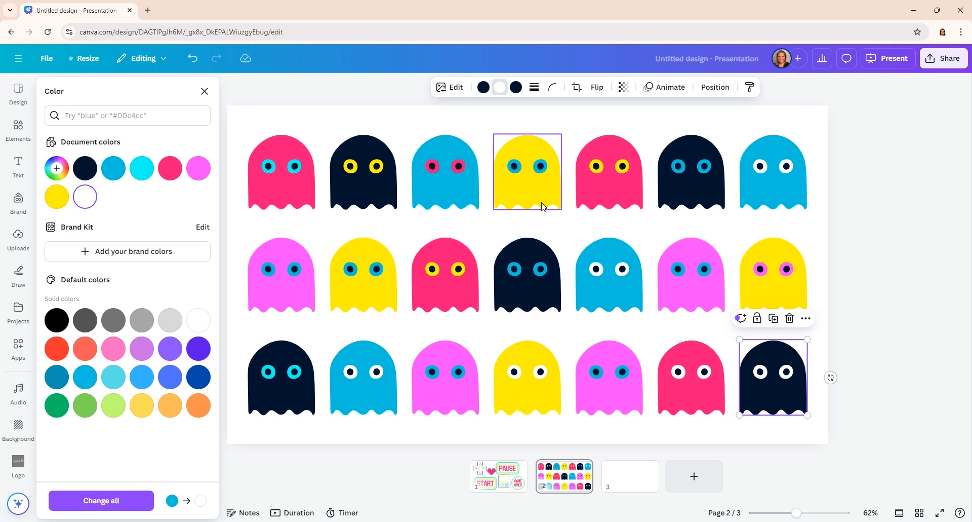
# Recolor the eyes of the middle row's dark navy ghost pink
pyautogui.click(527, 248)
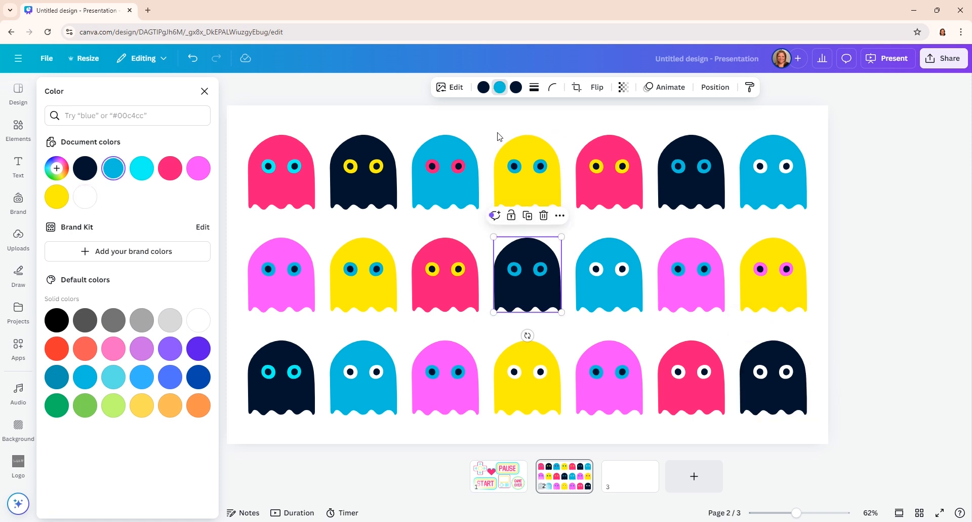
pyautogui.click(207, 175)
pyautogui.click(848, 303)
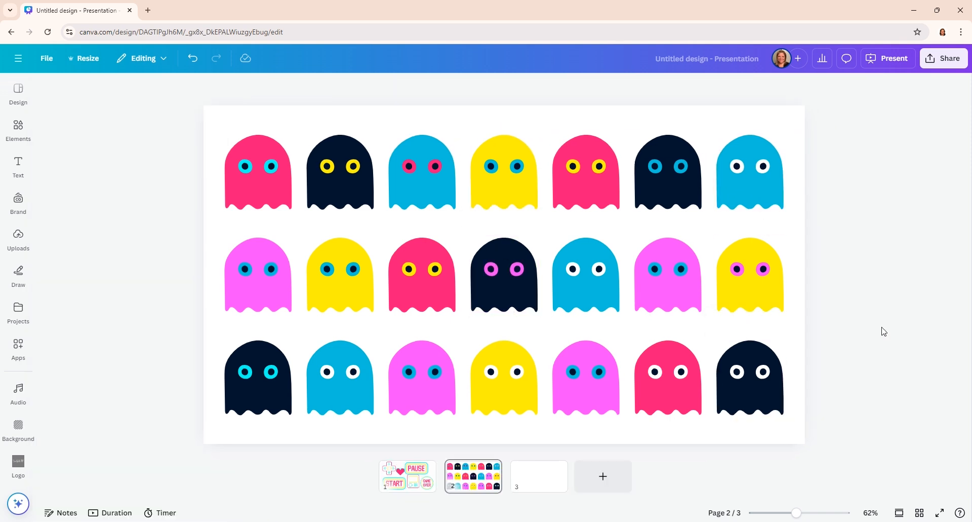
# Go to page 1 and search the elements for "gaming graphics", limited to graphics
pyautogui.click(405, 488)
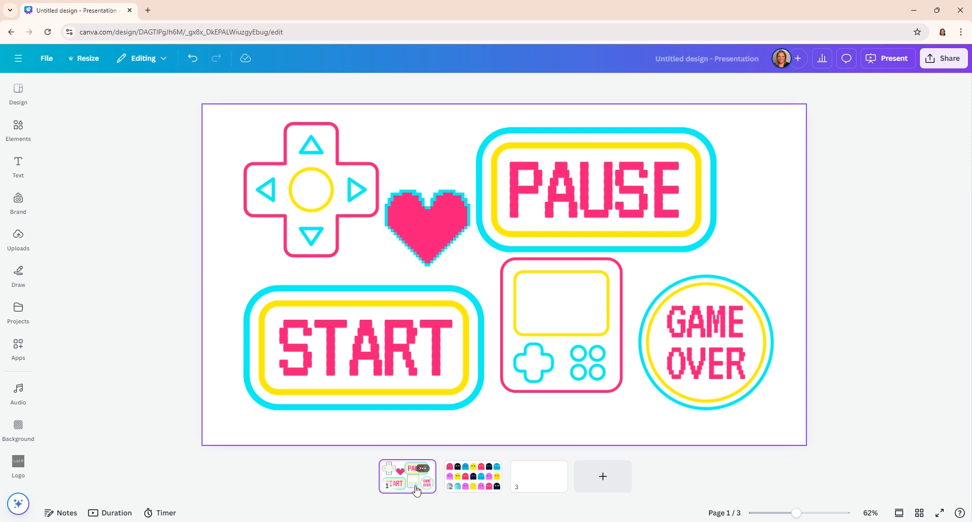
pyautogui.click(19, 127)
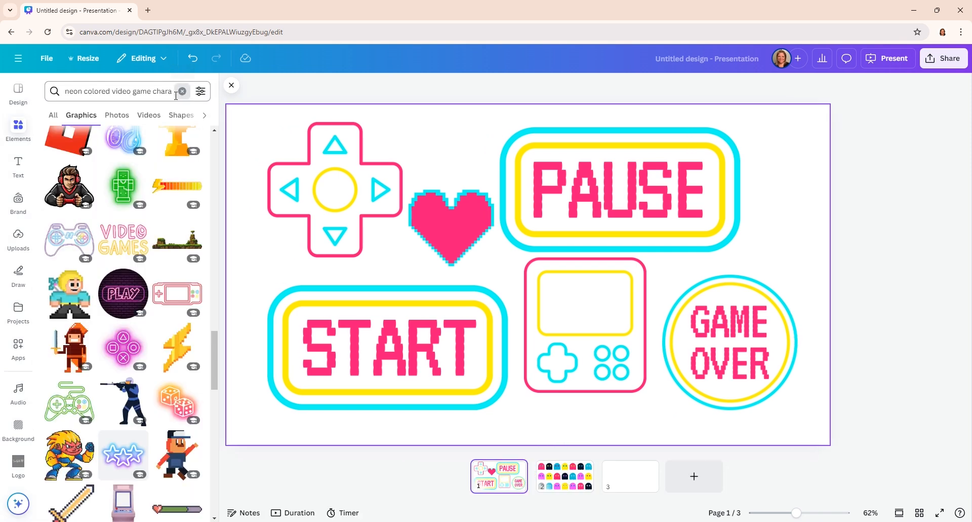
pyautogui.click(183, 91)
pyautogui.write('gaming graphics')
pyautogui.press('Return')
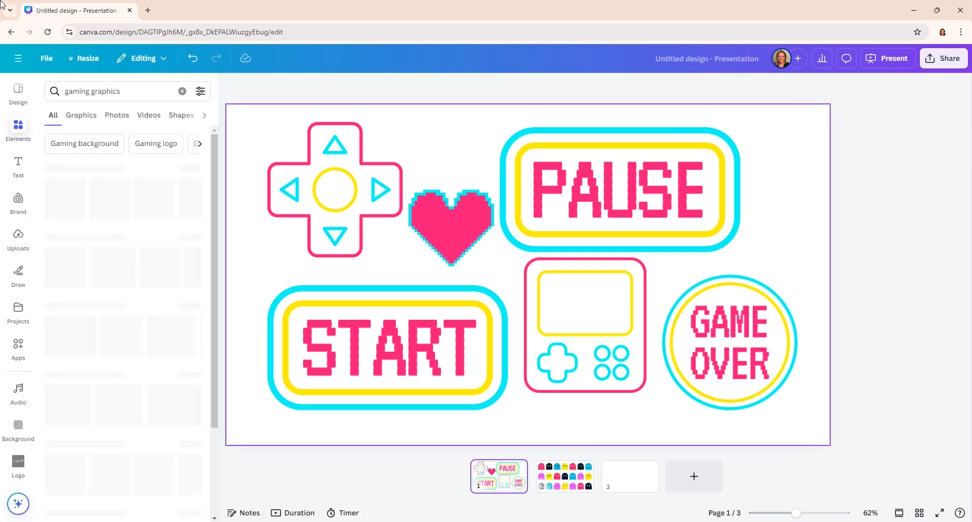
pyautogui.click(191, 168)
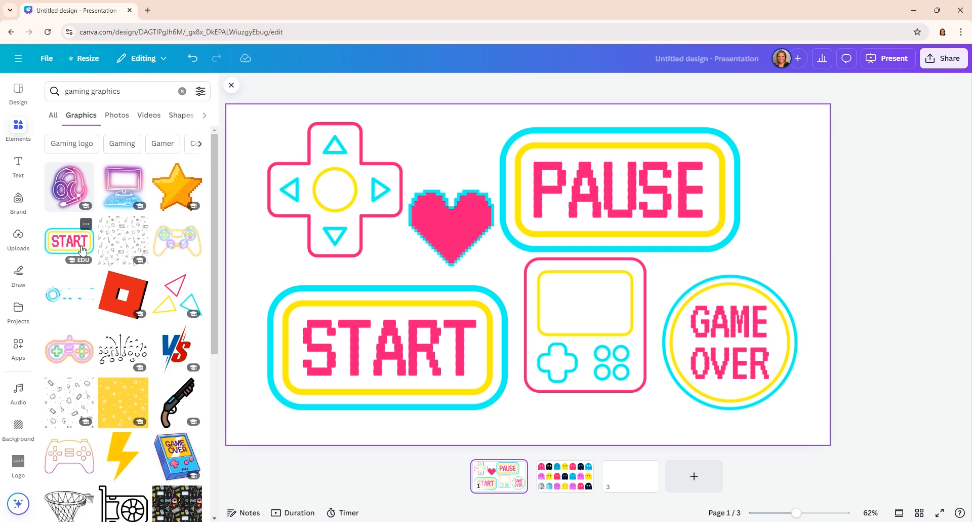
# Browse the magic recommendations for graphics similar to the neon START button and return to the search results
pyautogui.click(86, 223)
pyautogui.click(135, 404)
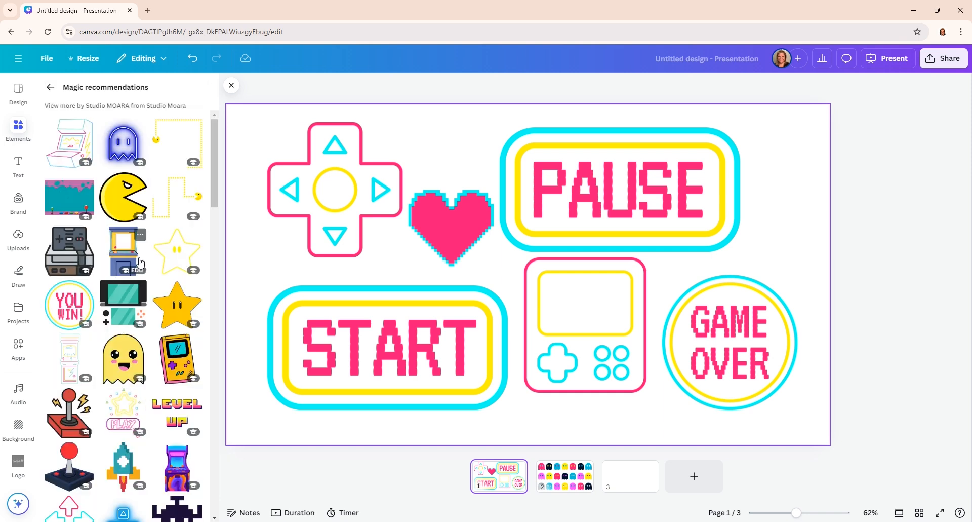
pyautogui.scroll(-2, 140, 262)
pyautogui.scroll(-7, 140, 262)
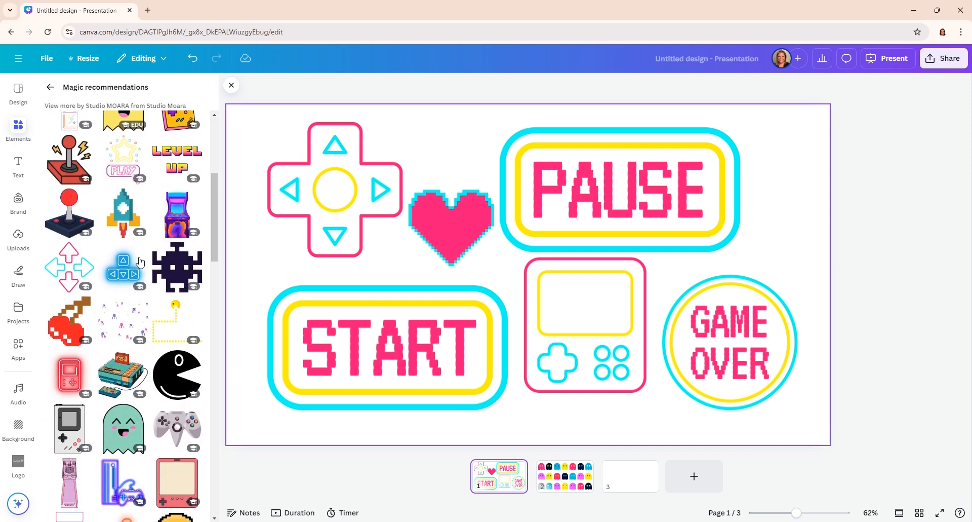
pyautogui.scroll(-9, 140, 262)
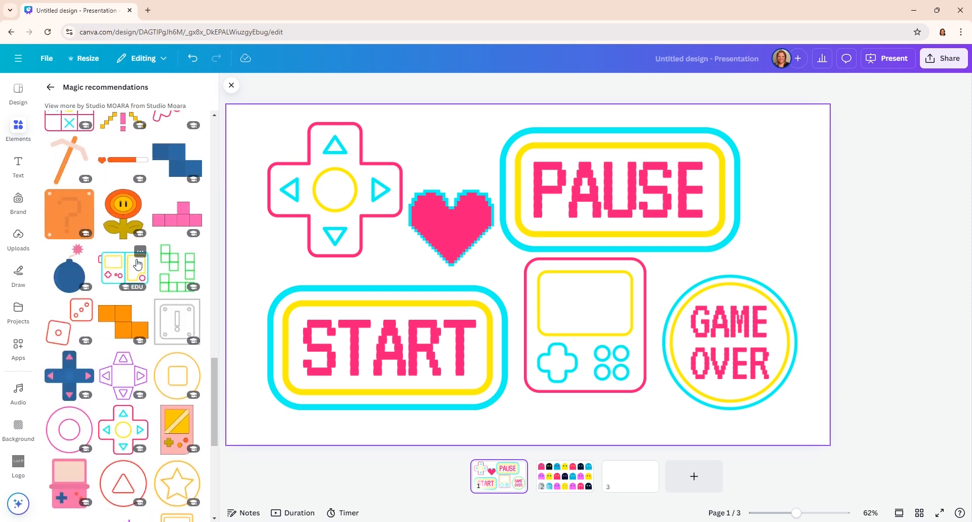
pyautogui.scroll(-10, 137, 263)
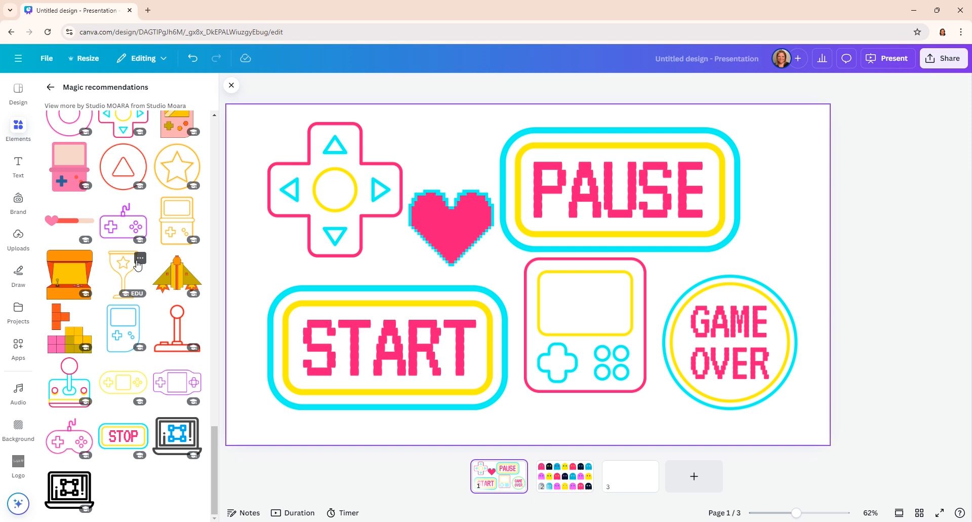
pyautogui.click(50, 88)
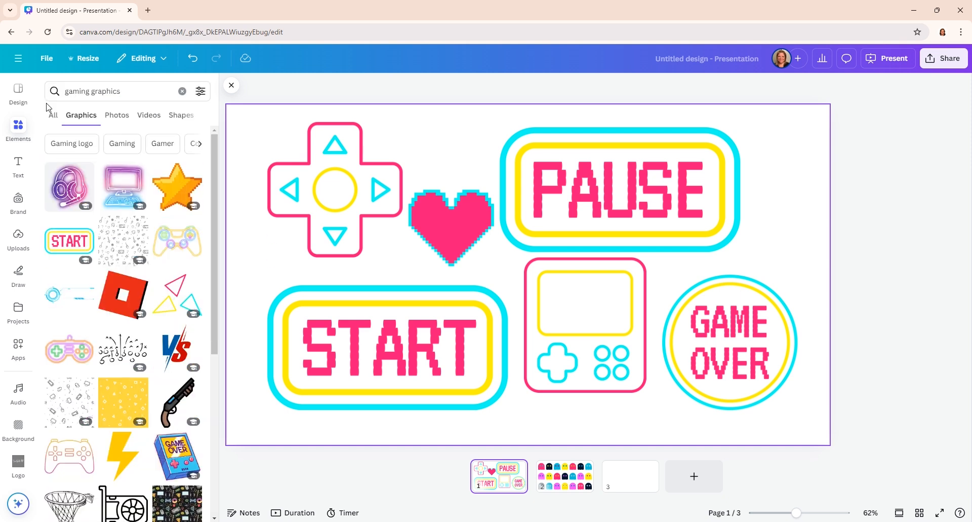
# Search the graphics for "level up" and add the black pixel-style LEVEL UP graphic to page 1
pyautogui.scroll(-15, 103, 232)
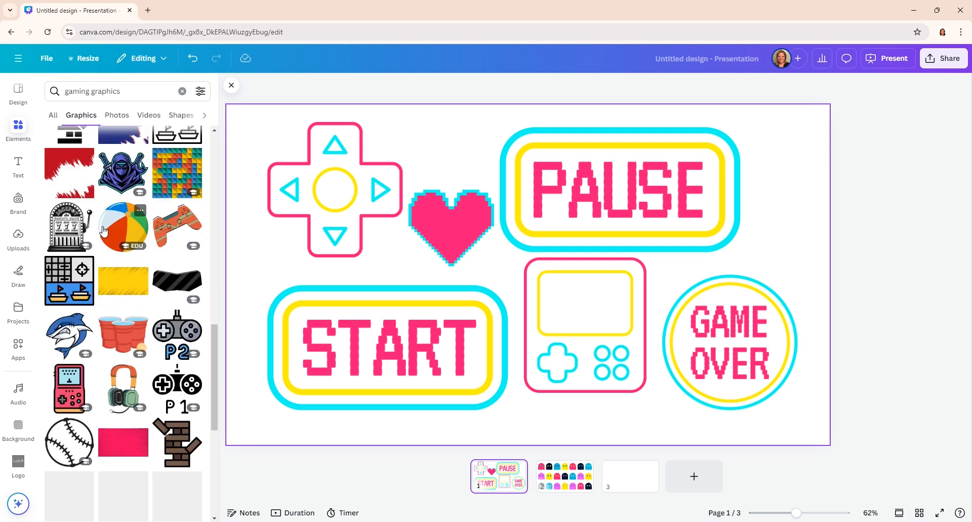
pyautogui.scroll(1, 103, 231)
pyautogui.click(176, 162)
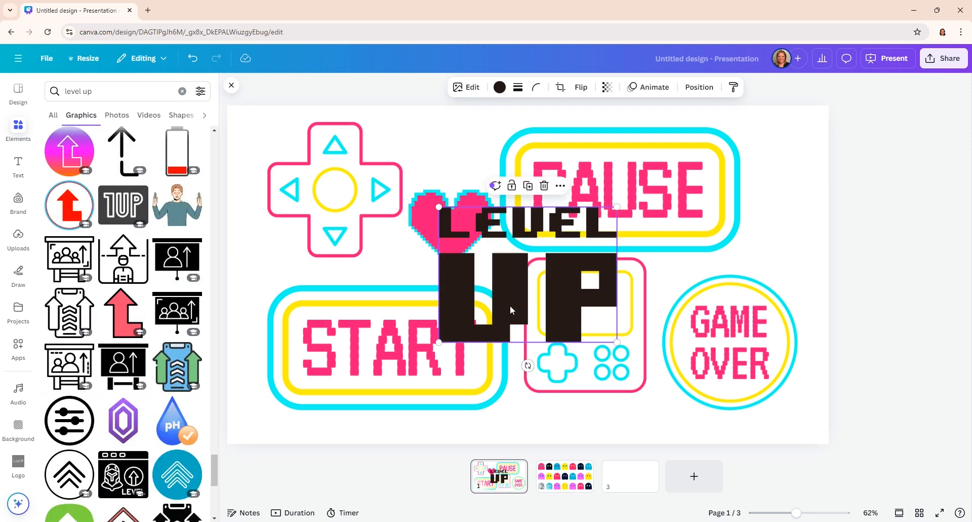
# Recolor the LEVEL UP graphic hot pink, shrink it and place it above the GAME OVER badge
pyautogui.click(500, 87)
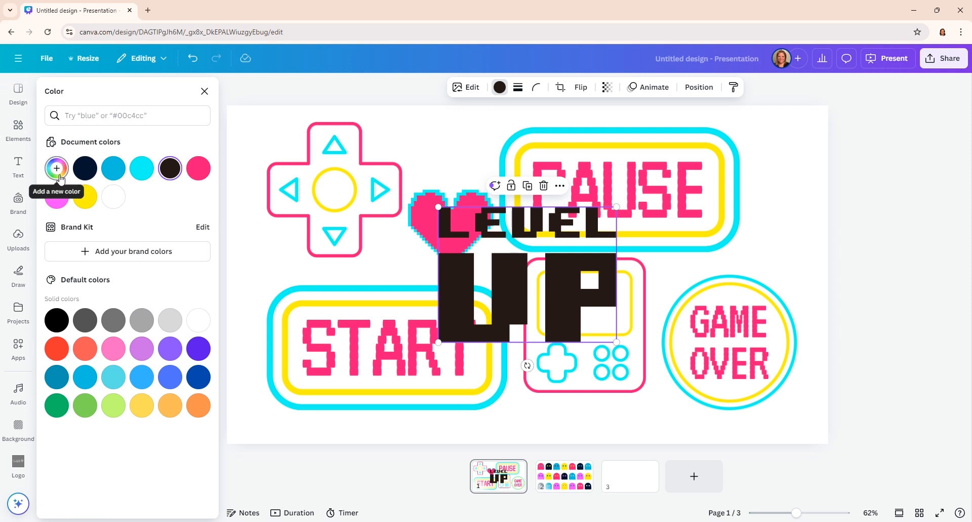
pyautogui.click(198, 170)
pyautogui.moveTo(461, 305); pyautogui.dragTo(572, 396)
pyautogui.moveTo(729, 436); pyautogui.dragTo(773, 256)
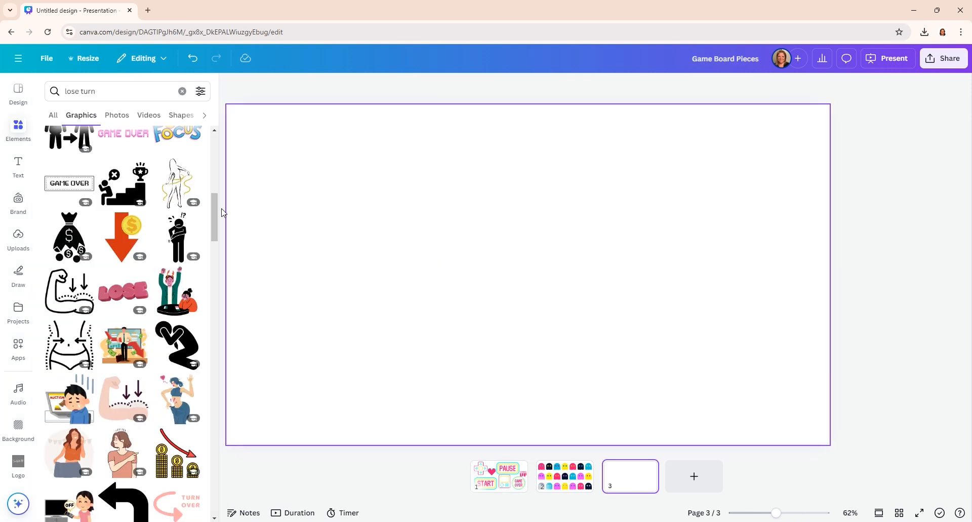
# Search the text styles for "gaming" and add the PIXEL DREAMS font combination to page 3
pyautogui.click(20, 167)
pyautogui.click(96, 91)
pyautogui.write('gaming')
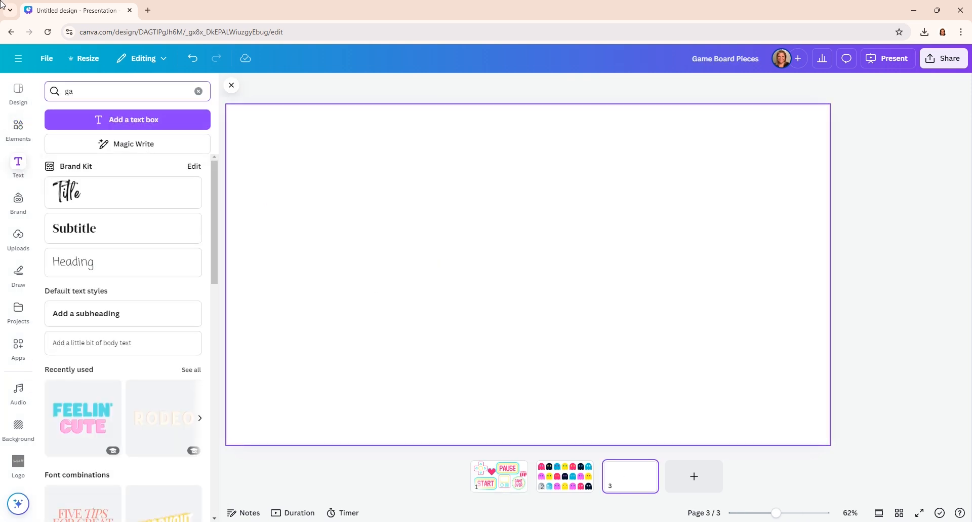
pyautogui.press('Return')
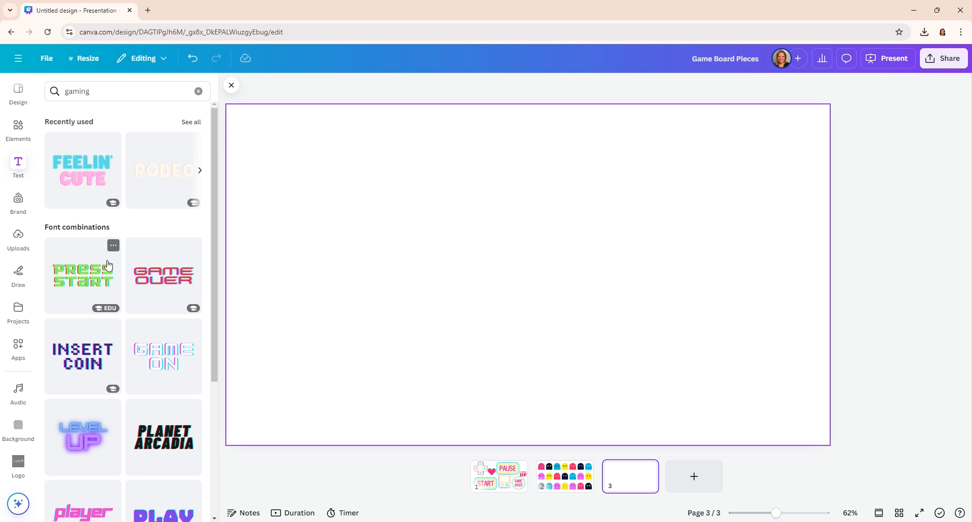
pyautogui.scroll(-4, 108, 275)
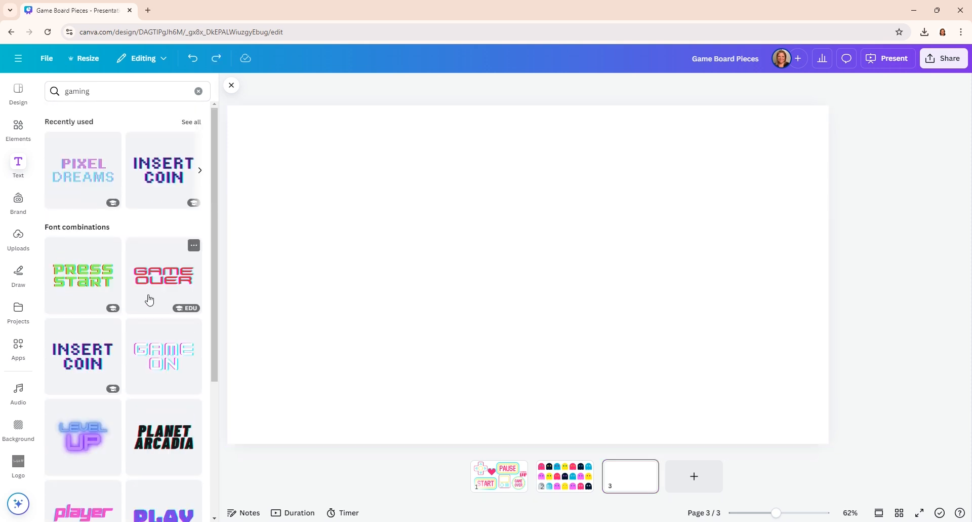
pyautogui.click(85, 172)
# Replace the word DREAMS in the text group with "LEVEL 1"
pyautogui.doubleClick(519, 246)
pyautogui.click(544, 274)
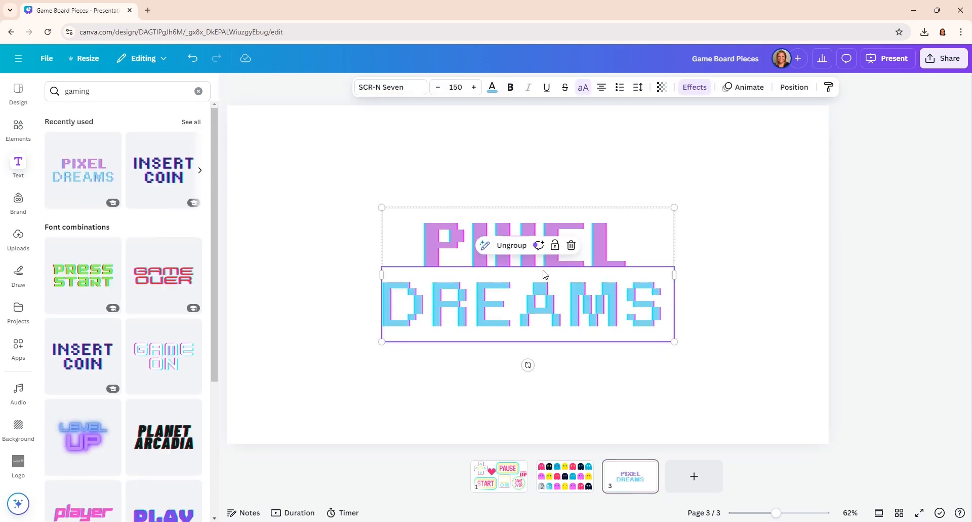
pyautogui.click(568, 446)
pyautogui.click(623, 308)
pyautogui.moveTo(656, 316); pyautogui.dragTo(629, 314)
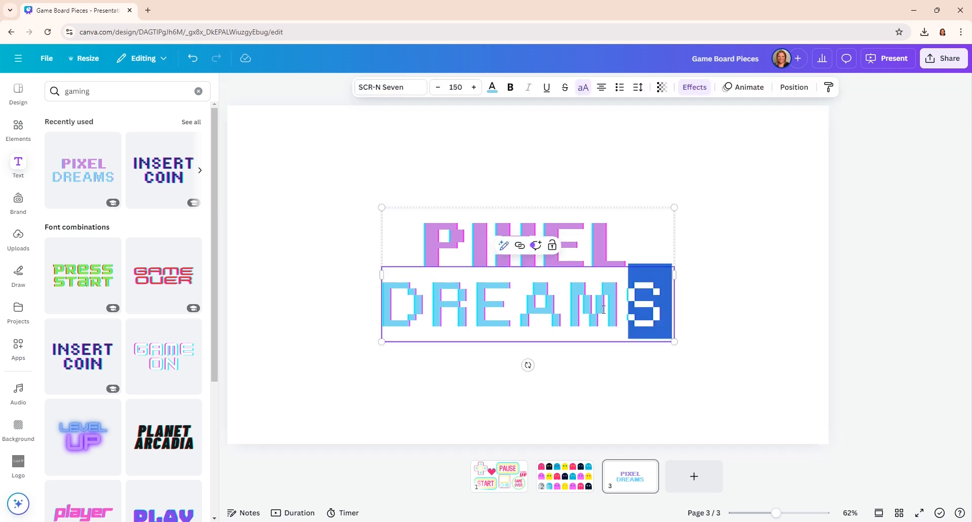
pyautogui.write('L')
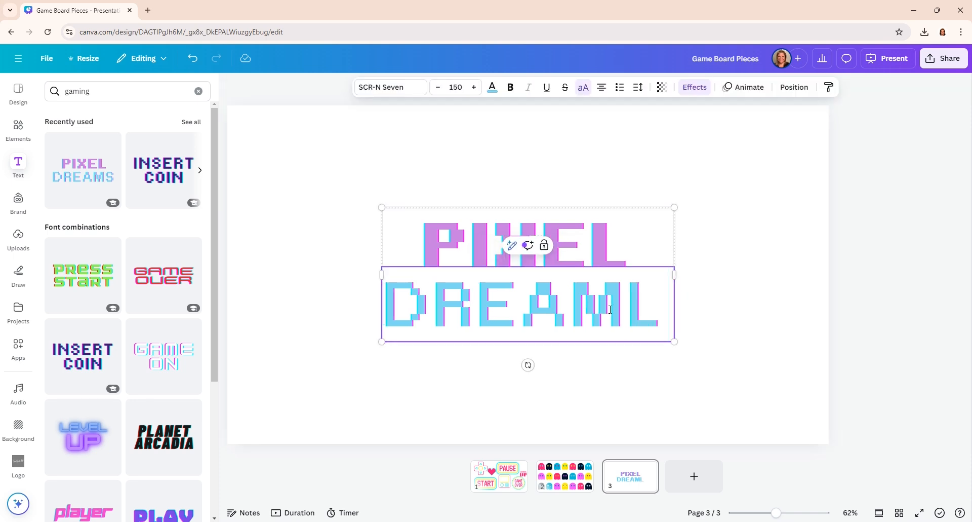
pyautogui.write('EVEL 1')
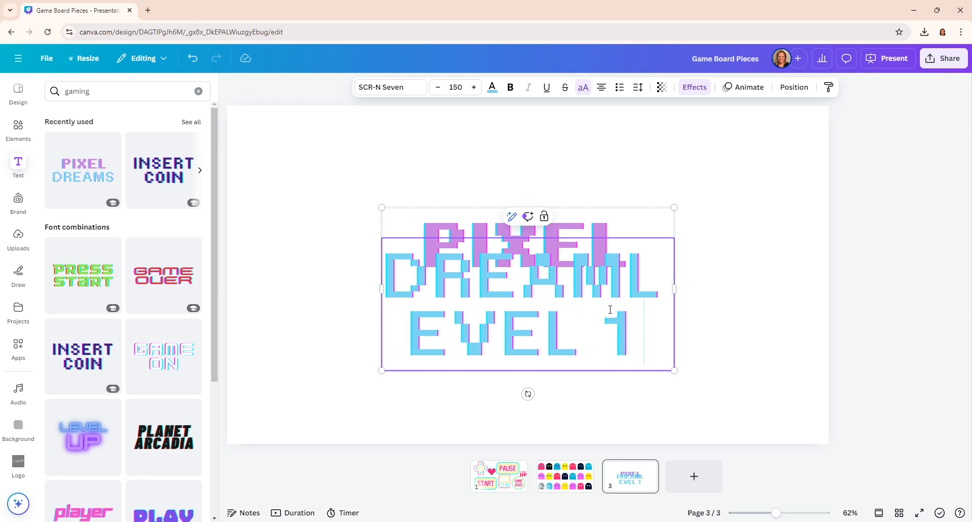
pyautogui.moveTo(625, 286); pyautogui.dragTo(388, 286)
pyautogui.press('BackSpace')
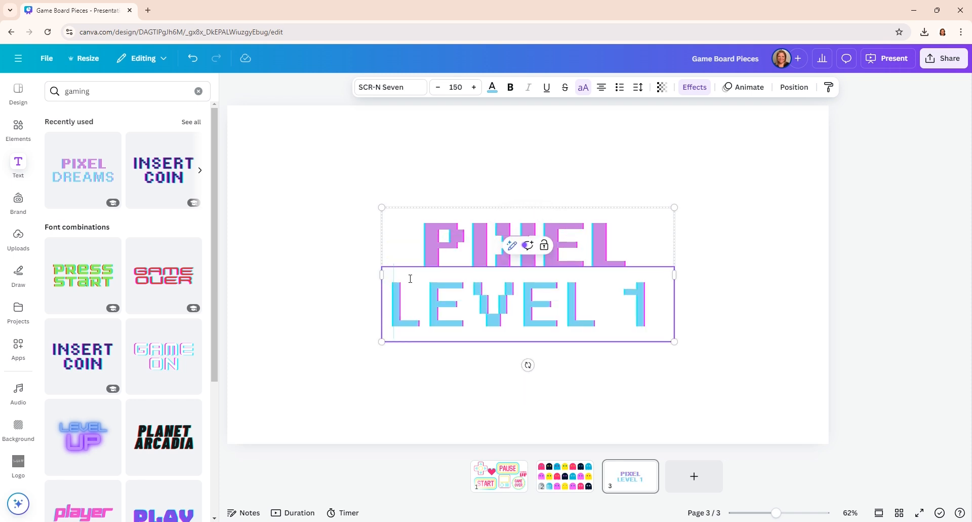
# Delete the PIXEL line and recolor the LEVEL 1 text with the medium blue document color
pyautogui.click(659, 239)
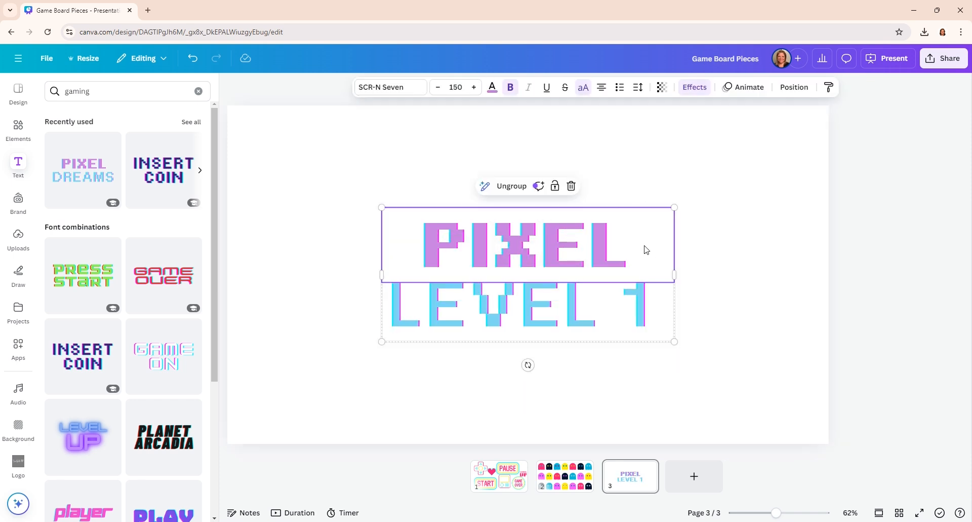
pyautogui.press('Delete')
pyautogui.click(493, 88)
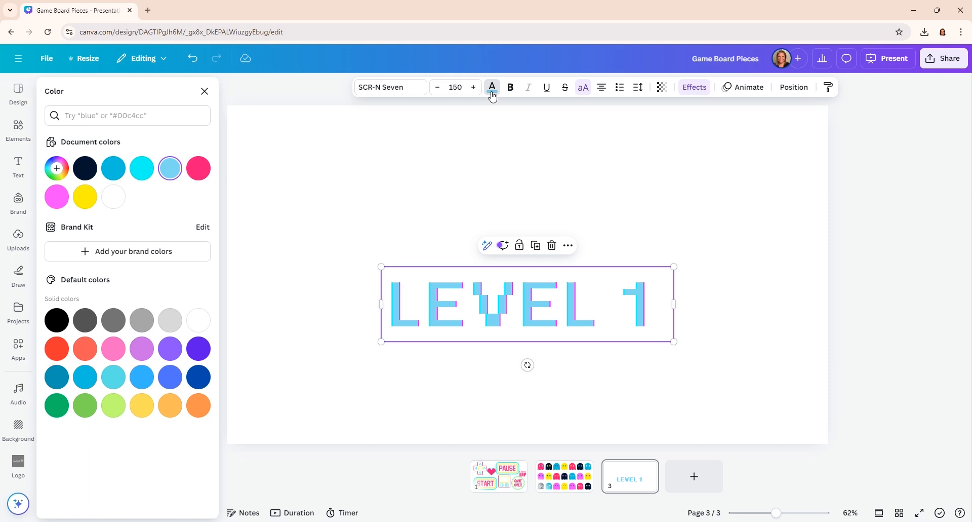
pyautogui.click(199, 170)
pyautogui.click(115, 172)
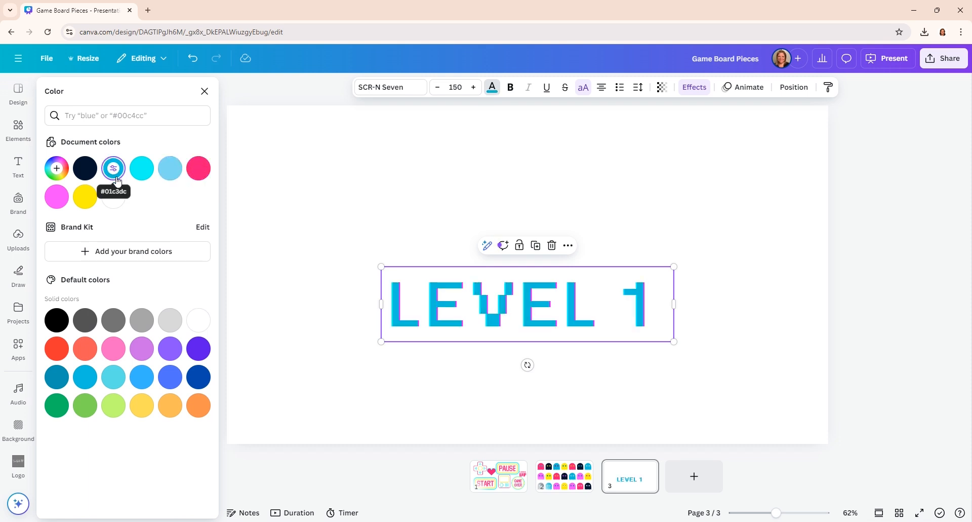
# Move the LEVEL 1 text to the page's upper-left corner and scale it down to font size 91.6
pyautogui.click(409, 289)
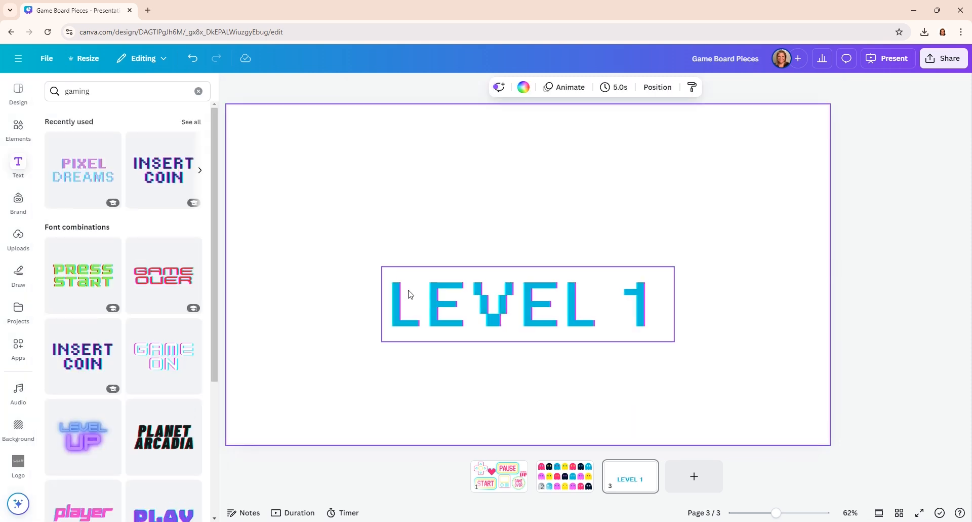
pyautogui.moveTo(490, 300); pyautogui.dragTo(350, 148)
pyautogui.moveTo(532, 188); pyautogui.dragTo(419, 161)
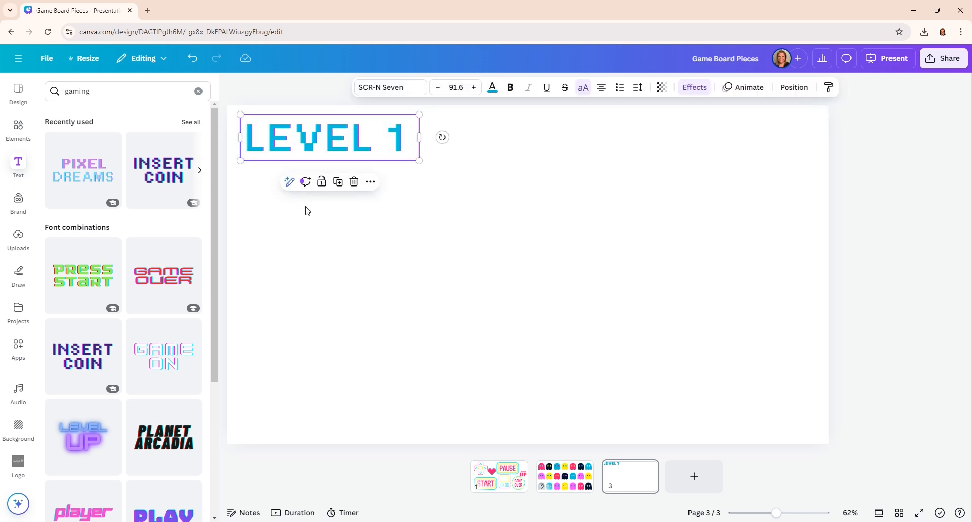
# Duplicate the LEVEL 1 text and change the copy below it to "LEVEL 2"
pyautogui.click(338, 181)
pyautogui.doubleClick(405, 189)
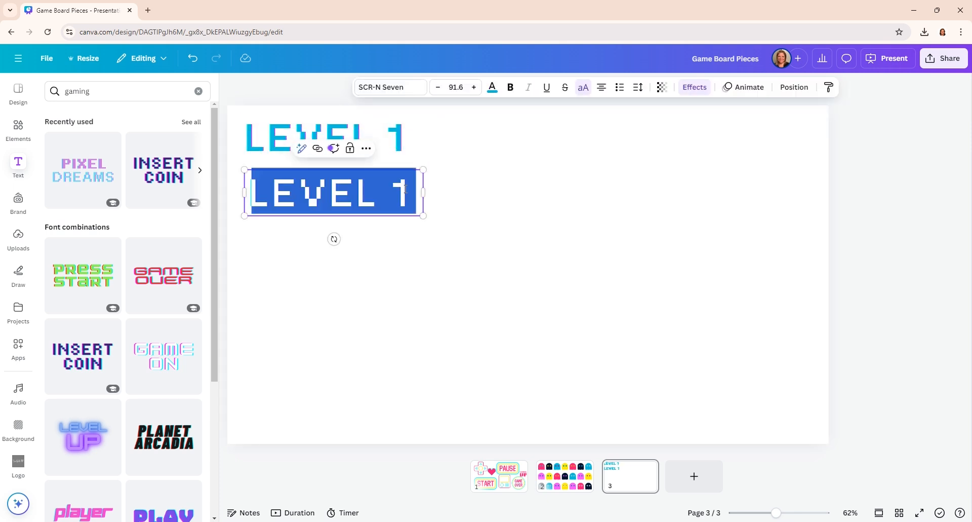
pyautogui.click(406, 189)
pyautogui.press('BackSpace')
pyautogui.write('2')
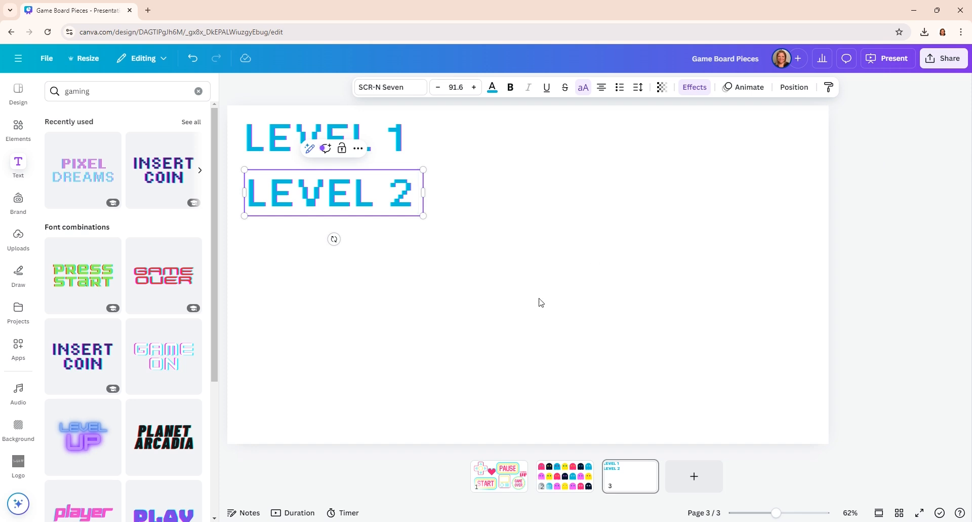
# Duplicate the LEVEL 2 text and change the copy below it to "LEVEL 3"
pyautogui.hotkey('ctrl', 'd')
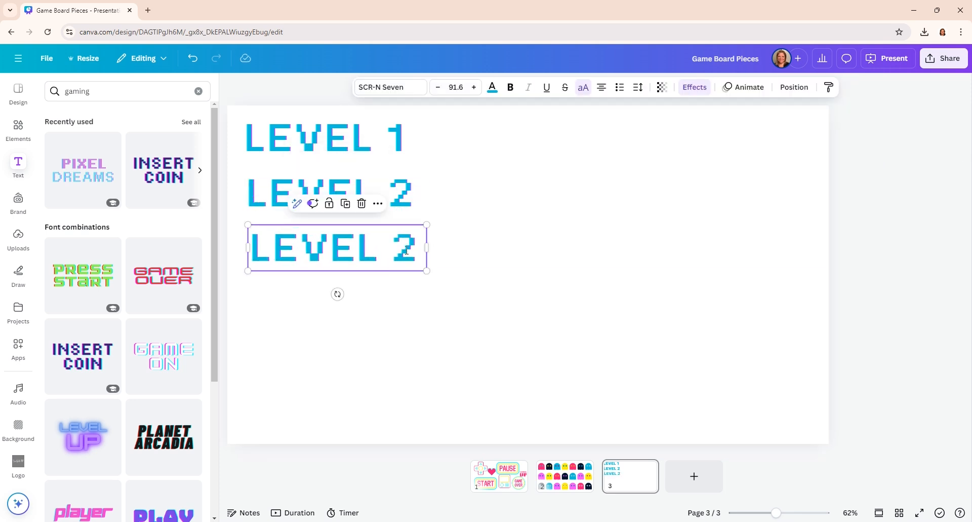
pyautogui.click(396, 249)
pyautogui.click(440, 323)
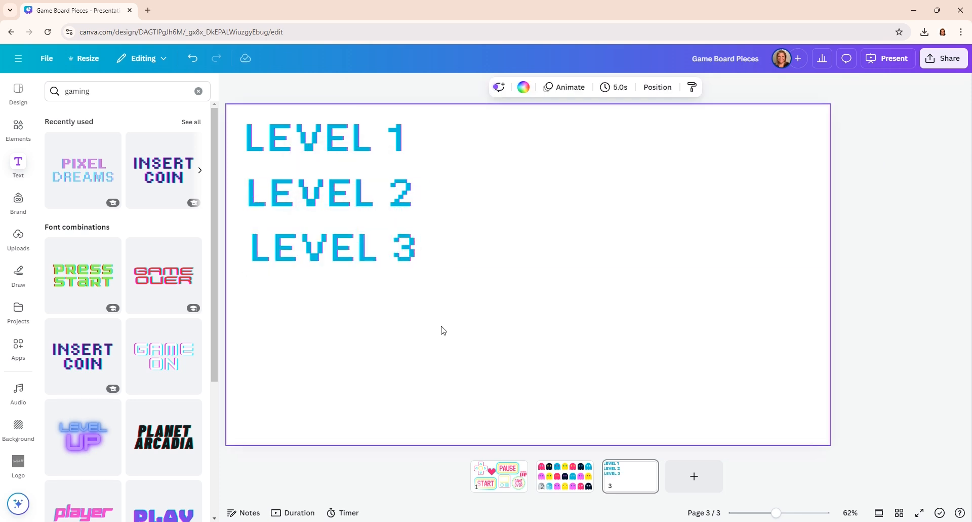
# Duplicate the LEVEL 3 text three times, stacking the copies evenly down the first column
pyautogui.click(380, 255)
pyautogui.hotkey('ctrl', 'd')
pyautogui.moveTo(379, 256); pyautogui.dragTo(368, 294)
pyautogui.hotkey('ctrl', 'd')
pyautogui.hotkey('ctrl', 'd')
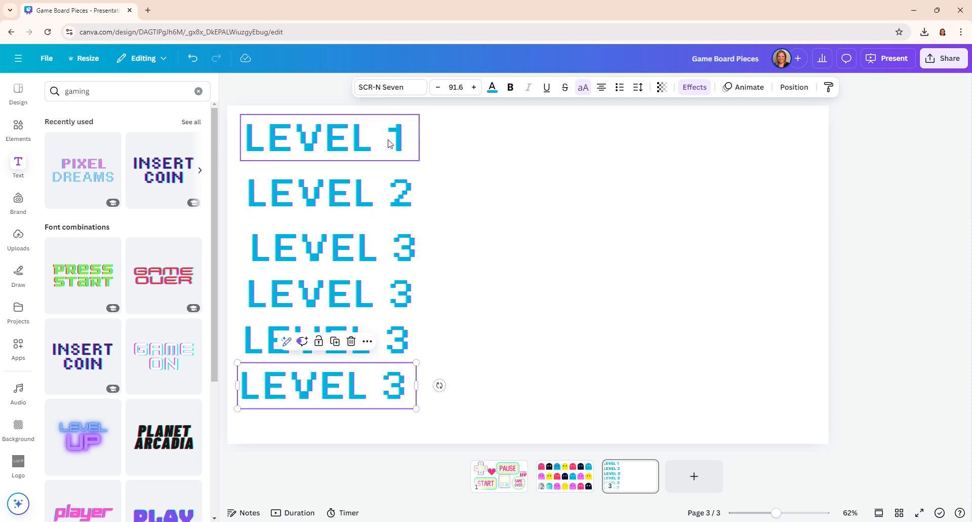
# Renumber the three LEVEL 3 copies below the original as LEVEL 4, LEVEL 5 and LEVEL 6
pyautogui.click(395, 293)
pyautogui.press('Delete')
pyautogui.write('4')
pyautogui.click(392, 338)
pyautogui.press('Delete')
pyautogui.write('5')
pyautogui.click(389, 383)
pyautogui.press('Delete')
pyautogui.write('6')
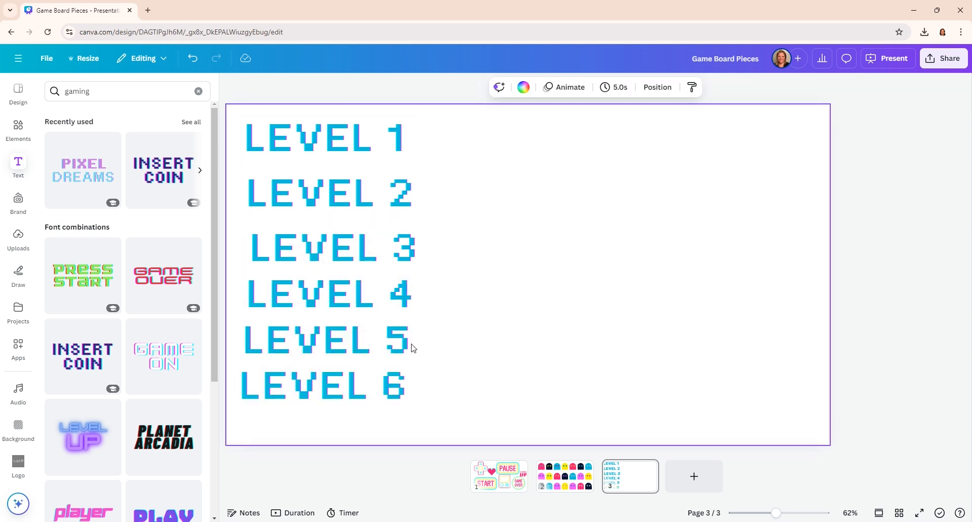
# Duplicate the LEVEL 6 text, place the copy just below it and change it to "LEVEL 7"
pyautogui.click(391, 389)
pyautogui.hotkey('ctrl', 'd')
pyautogui.moveTo(389, 406); pyautogui.dragTo(385, 436)
pyautogui.click(390, 420)
pyautogui.press('Delete')
pyautogui.write('7')
# Duplicate all seven level labels and place the copies as a second column beside the first
pyautogui.moveTo(264, 110); pyautogui.dragTo(408, 427)
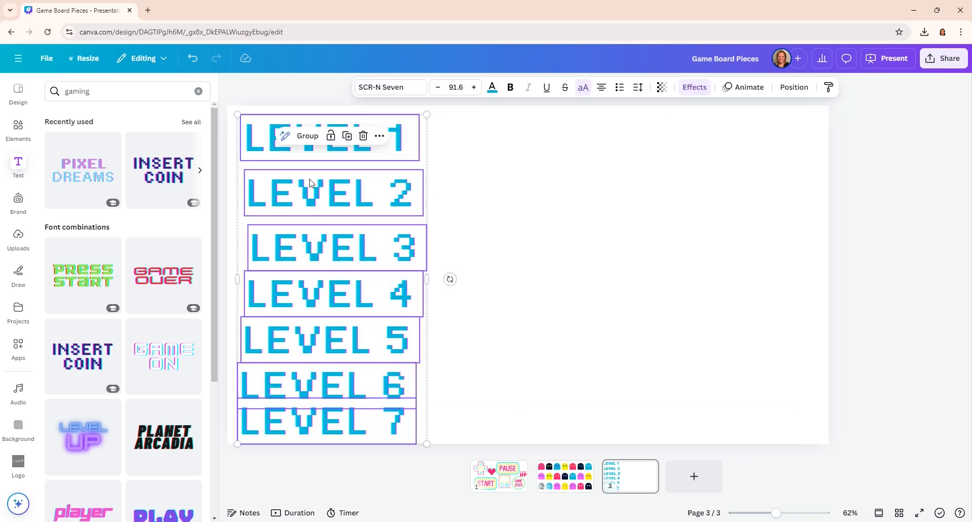
pyautogui.hotkey('ctrl', 'd')
pyautogui.moveTo(391, 274); pyautogui.dragTo(564, 265)
pyautogui.click(666, 407)
# Renumber the top two labels of the second column as LEVEL 8 and LEVEL 9
pyautogui.click(589, 149)
pyautogui.press('BackSpace')
pyautogui.write('8')
pyautogui.click(592, 198)
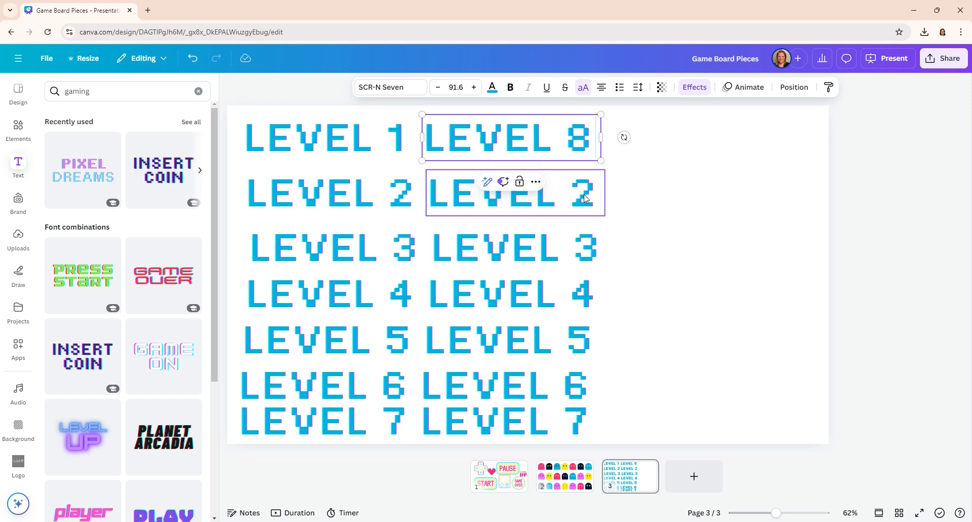
pyautogui.press('BackSpace')
pyautogui.write('9')
# Change the next two second-column labels to LEVEL 10 and LEVEL 11, widening their text boxes to fit on one line
pyautogui.click(600, 253)
pyautogui.press('BackSpace')
pyautogui.write('10')
pyautogui.moveTo(612, 250); pyautogui.dragTo(627, 247)
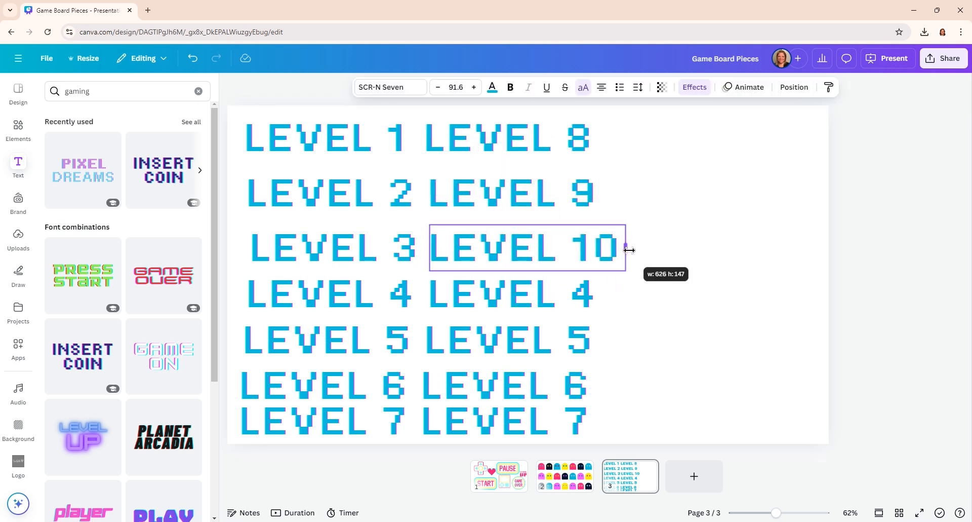
pyautogui.click(590, 294)
pyautogui.press('BackSpace')
pyautogui.write('11')
pyautogui.moveTo(612, 293); pyautogui.dragTo(622, 294)
# Delete the LEVEL 5, LEVEL 6 and LEVEL 7 copies from the second column
pyautogui.click(595, 332)
pyautogui.keyDown('shift'); pyautogui.click(581, 384); pyautogui.keyUp('shift')
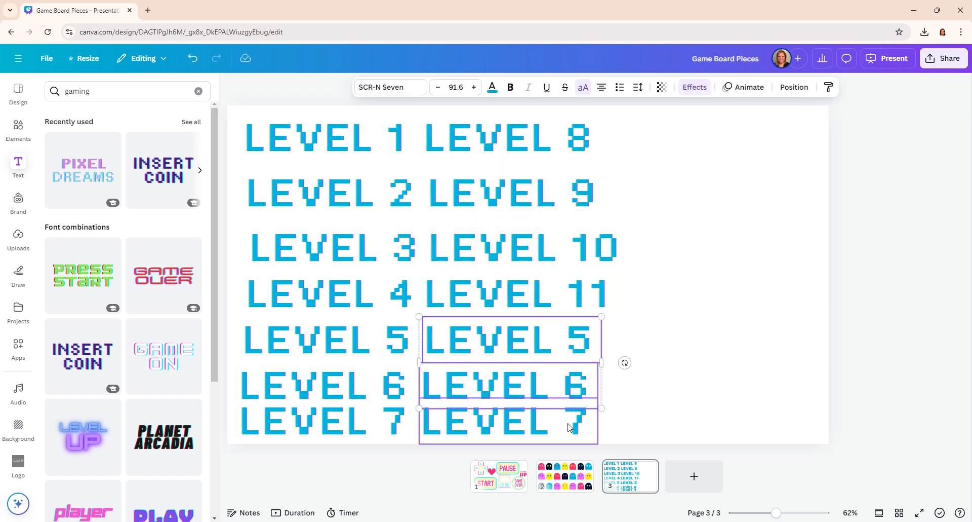
pyautogui.keyDown('shift'); pyautogui.click(573, 424); pyautogui.keyUp('shift')
pyautogui.press('Delete')
# Duplicate LEVEL 10 and LEVEL 11 below themselves and change the upper copy to "LEVEL 12"
pyautogui.click(559, 249)
pyautogui.keyDown('shift'); pyautogui.click(549, 290); pyautogui.keyUp('shift')
pyautogui.hotkey('ctrl', 'd')
pyautogui.moveTo(549, 293); pyautogui.dragTo(540, 373)
pyautogui.click(608, 338)
pyautogui.press('BackSpace')
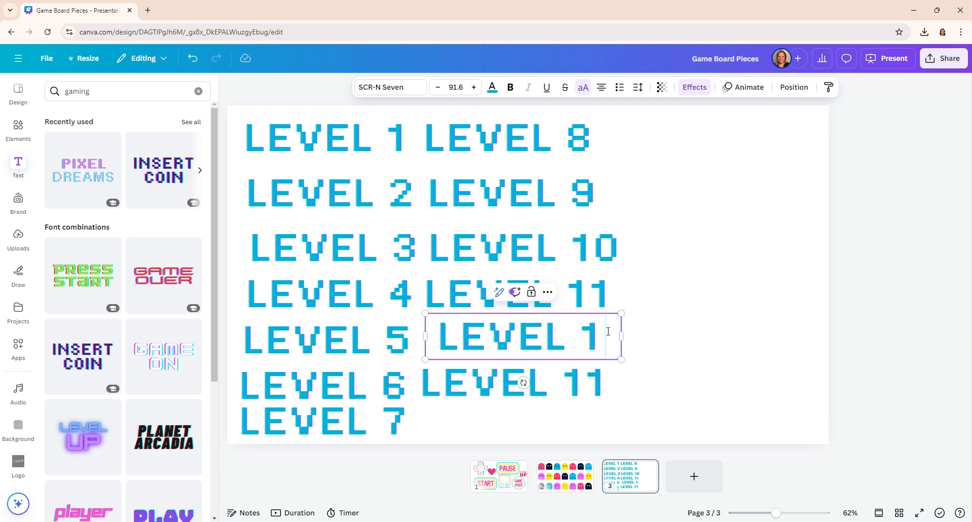
pyautogui.write('2')
# Change the lower copy to "LEVEL 13" and add a LEVEL 14 label beneath it
pyautogui.click(600, 384)
pyautogui.press('BackSpace')
pyautogui.write('3')
pyautogui.moveTo(613, 382); pyautogui.dragTo(742, 215)
pyautogui.hotkey('ctrl', 'd')
# Copy LEVEL 12, LEVEL 13 and LEVEL 14 into a third column and change its top label to "LEVEL 15"
pyautogui.click(552, 335)
pyautogui.keyDown('shift'); pyautogui.click(582, 383); pyautogui.keyUp('shift')
pyautogui.keyDown('shift'); pyautogui.click(582, 420); pyautogui.keyUp('shift')
pyautogui.hotkey('ctrl', 'd')
pyautogui.click(797, 137)
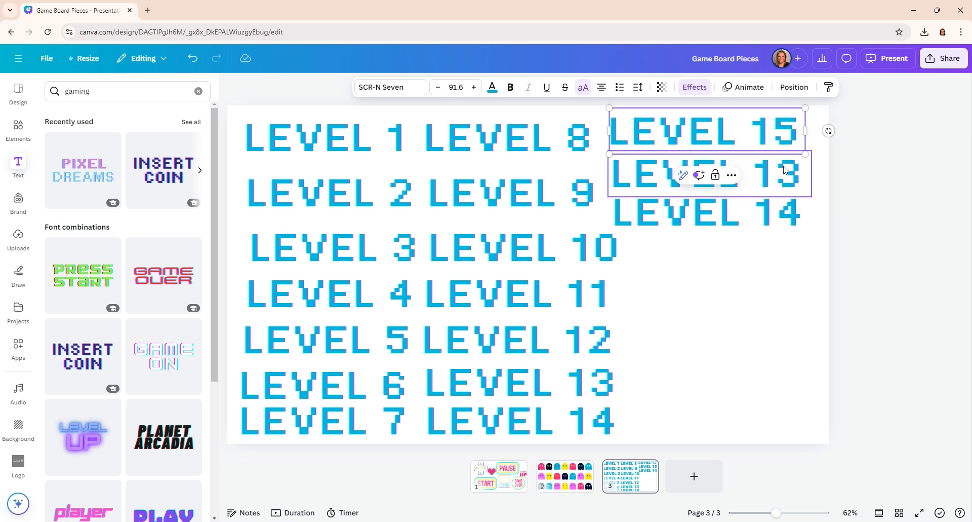
# Change the second and third labels of the third column to LEVEL 16 and LEVEL 17
pyautogui.doubleClick(790, 171)
pyautogui.press('BackSpace')
pyautogui.write('6')
pyautogui.doubleClick(794, 212)
pyautogui.click(797, 212)
pyautogui.press('BackSpace')
pyautogui.write('7')
# Duplicate LEVEL 15, LEVEL 16 and LEVEL 17 and place the copies directly below them in the third column
pyautogui.click(775, 133)
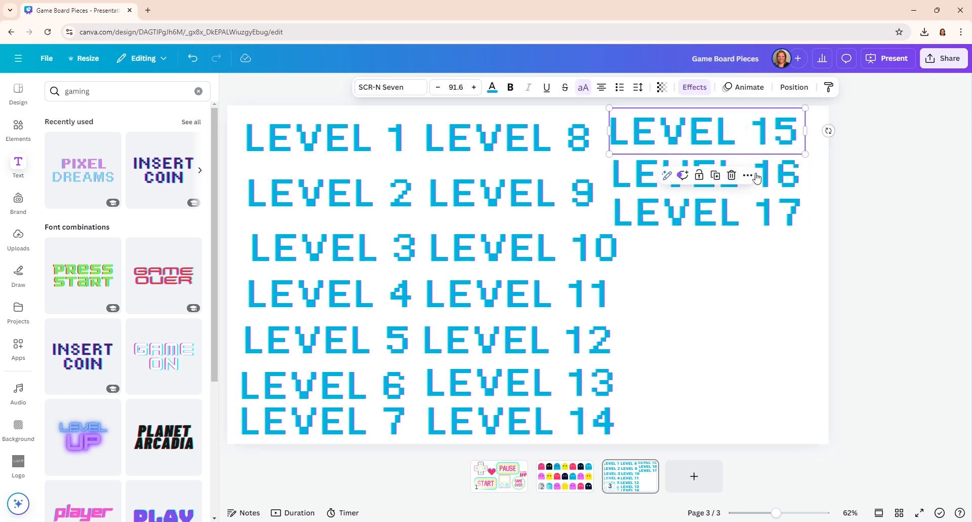
pyautogui.keyDown('shift'); pyautogui.click(764, 177); pyautogui.keyUp('shift')
pyautogui.keyDown('shift'); pyautogui.click(761, 213); pyautogui.keyUp('shift')
pyautogui.hotkey('ctrl', 'd')
pyautogui.moveTo(761, 214); pyautogui.dragTo(769, 340)
# Retitle the three new third-column copies as LEVEL 18, LEVEL 19 and LEVEL 20
pyautogui.doubleClick(801, 266)
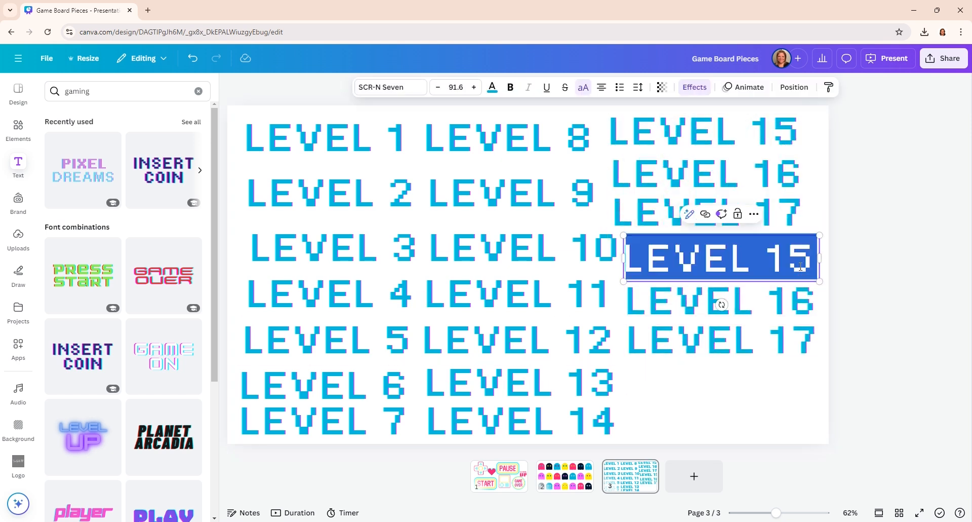
pyautogui.write('LEVEL 18')
pyautogui.doubleClick(719, 302)
pyautogui.write('LEVEL 19')
pyautogui.doubleClick(722, 340)
pyautogui.write('LEVEL 20')
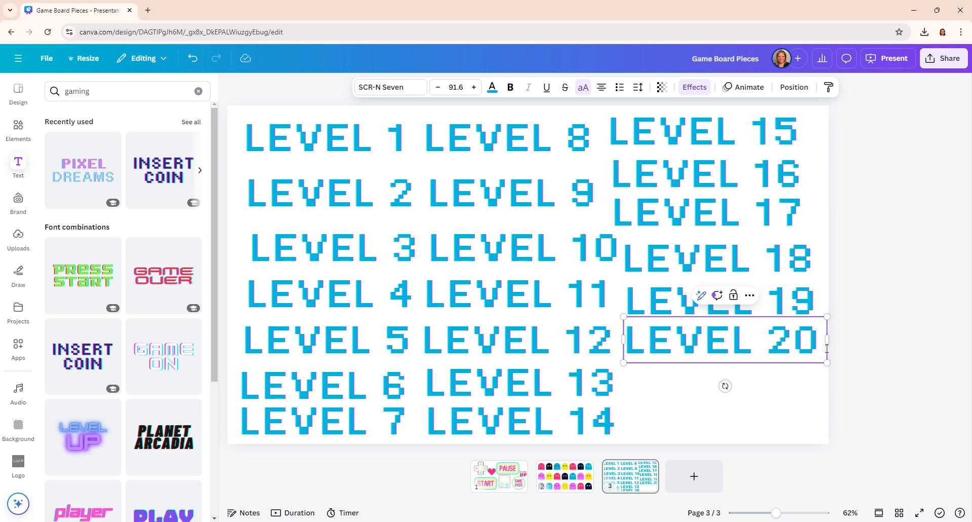
# Duplicate the LEVEL 20 text and change the copy below it to "LEVEL 21"
pyautogui.hotkey('ctrl', 'd')
pyautogui.doubleClick(831, 394)
pyautogui.press('BackSpace')
pyautogui.write('1')
pyautogui.click(898, 361)
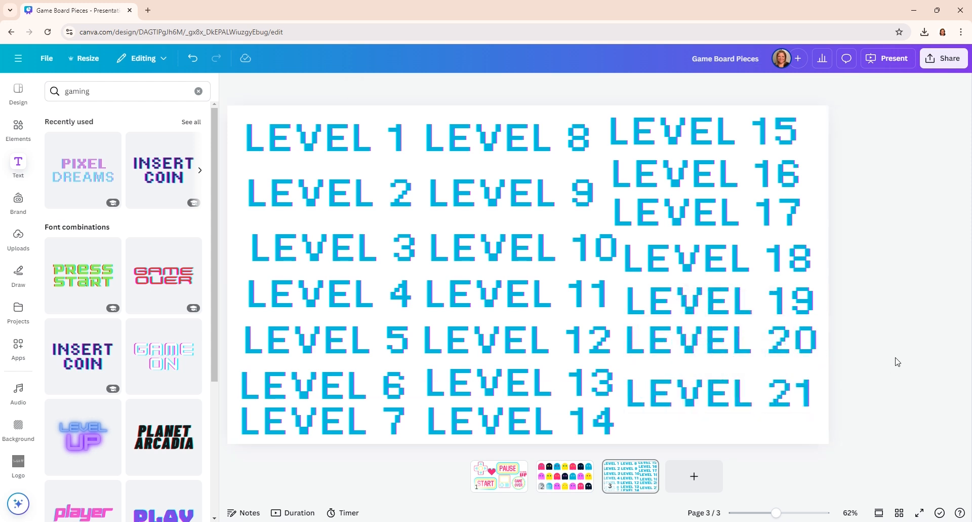
# Download all three pages of the design as a PPTX file
pyautogui.click(944, 58)
pyautogui.click(788, 321)
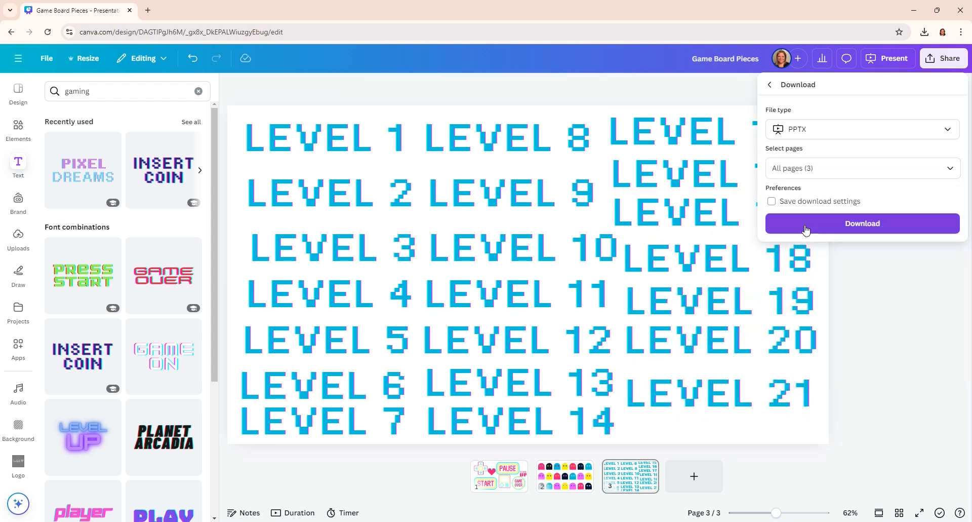
pyautogui.click(806, 226)
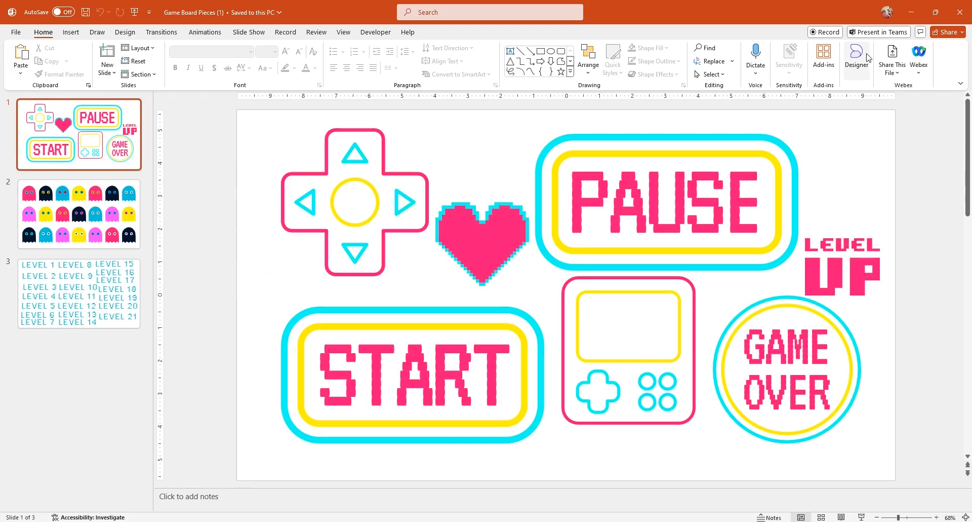
# In PowerPoint, duplicate slide 3 with the level labels and delete the LEVEL 2 text box from the copy
pyautogui.click(100, 296)
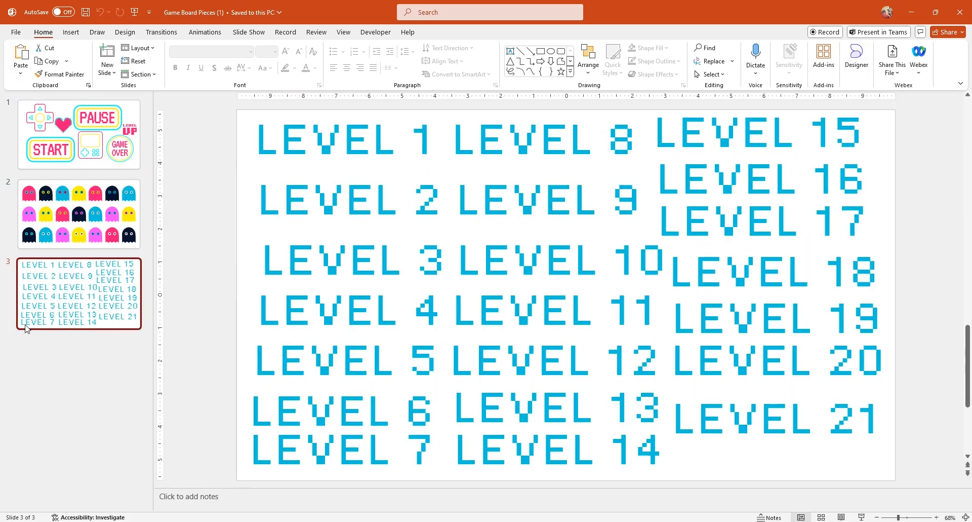
pyautogui.hotkey('ctrl', 'd')
pyautogui.click(312, 201)
pyautogui.click(438, 202)
pyautogui.write('1')
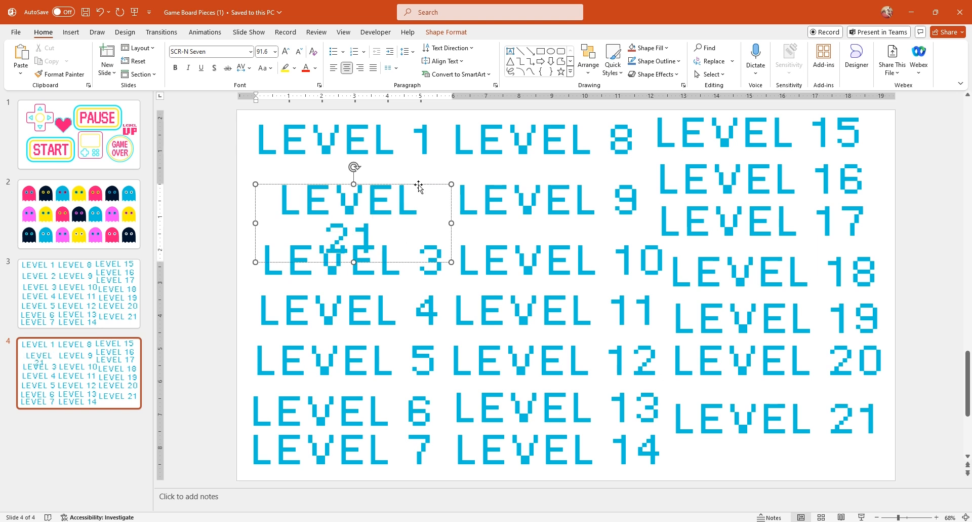
pyautogui.moveTo(419, 184); pyautogui.dragTo(424, 168)
pyautogui.press('Delete')
# Delete all the remaining level labels from slide 4 to leave it blank
pyautogui.moveTo(261, 220); pyautogui.dragTo(884, 473)
pyautogui.press('Delete')
pyautogui.click(265, 245)
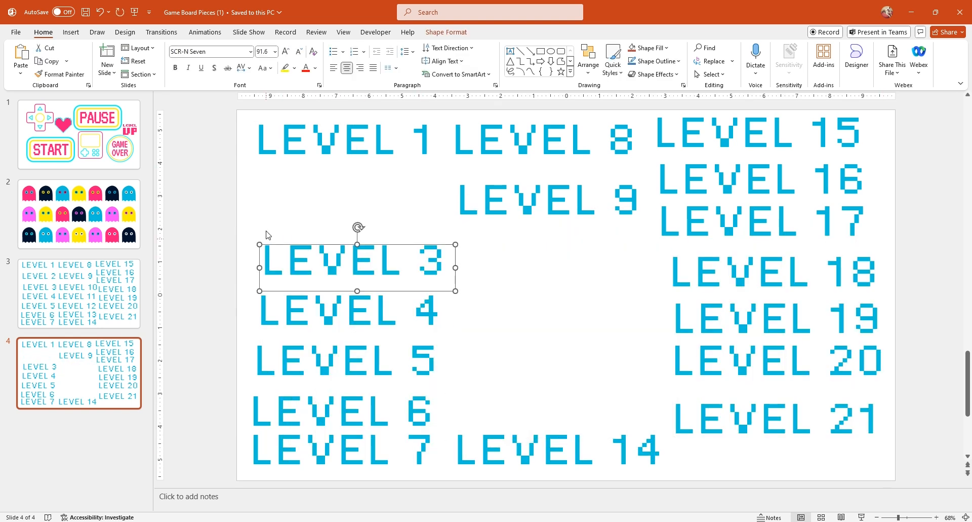
pyautogui.moveTo(248, 222); pyautogui.dragTo(664, 393)
pyautogui.press('Delete')
pyautogui.moveTo(245, 378); pyautogui.dragTo(681, 462)
pyautogui.press('Delete')
pyautogui.hotkey('ctrl', 'a')
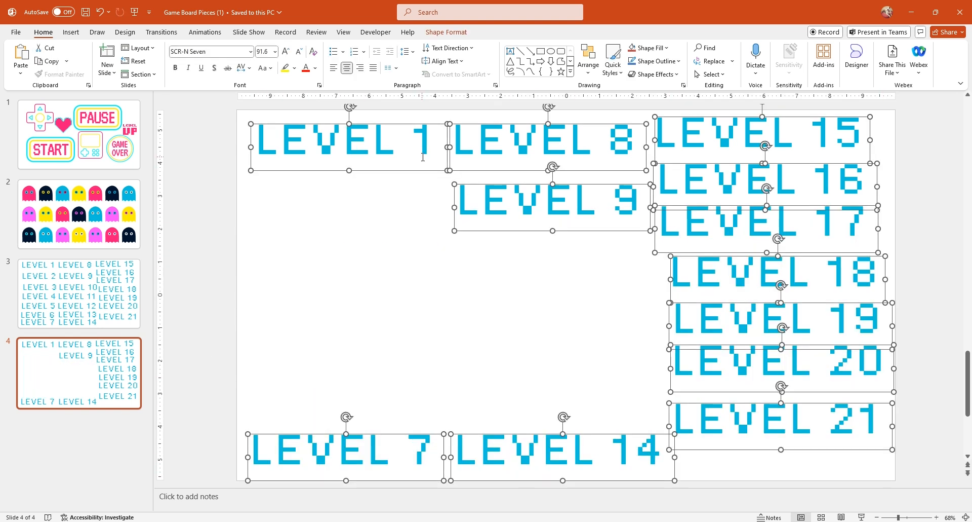
pyautogui.press('Delete')
# Copy the LEVEL 1 text box from slide 3 and paste it onto the blank slide 4
pyautogui.click(79, 293)
pyautogui.click(265, 169)
pyautogui.hotkey('ctrl', 'c')
pyautogui.click(79, 373)
pyautogui.hotkey('ctrl', 'v')
# Widen the LEVEL 1 text box to about two thirds of the slide and center it horizontally near the upper edge
pyautogui.moveTo(448, 172); pyautogui.dragTo(693, 228)
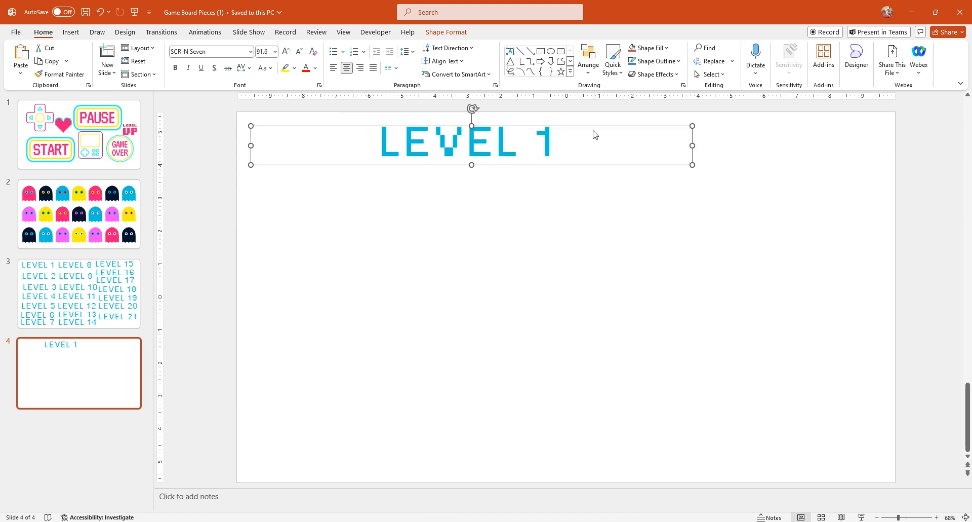
pyautogui.moveTo(595, 135); pyautogui.dragTo(689, 158)
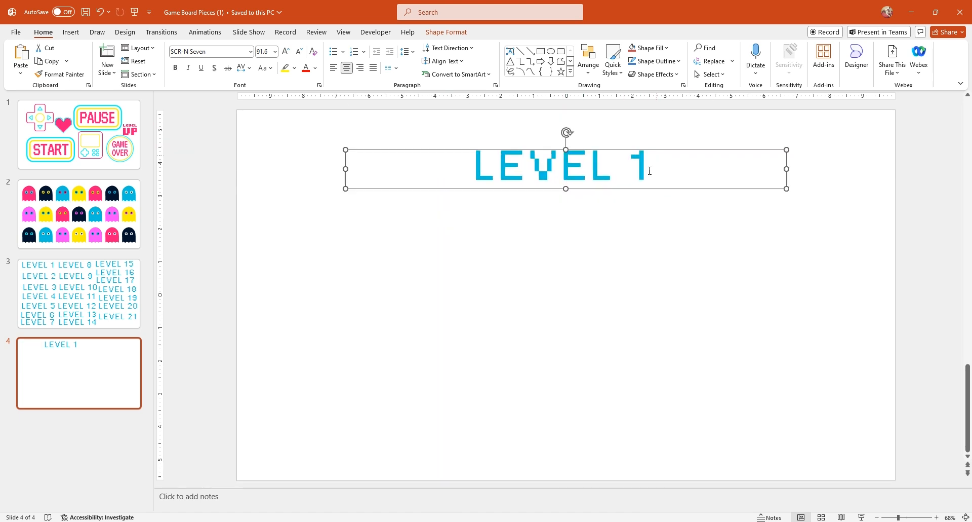
pyautogui.click(613, 209)
pyautogui.click(606, 190)
pyautogui.click(589, 273)
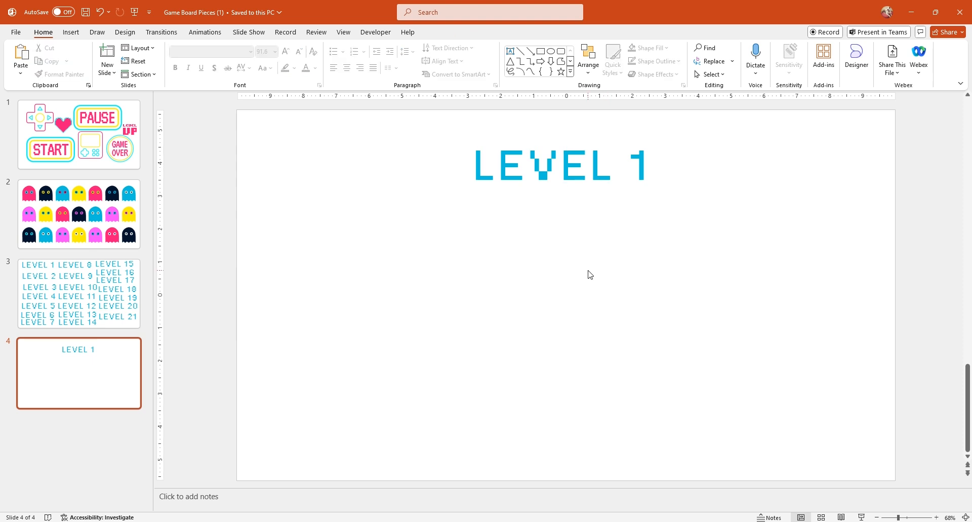
# Copy the pink pixel heart from slide 1 to slide 4 and place it left of the LEVEL 1 text
pyautogui.click(69, 147)
pyautogui.click(462, 241)
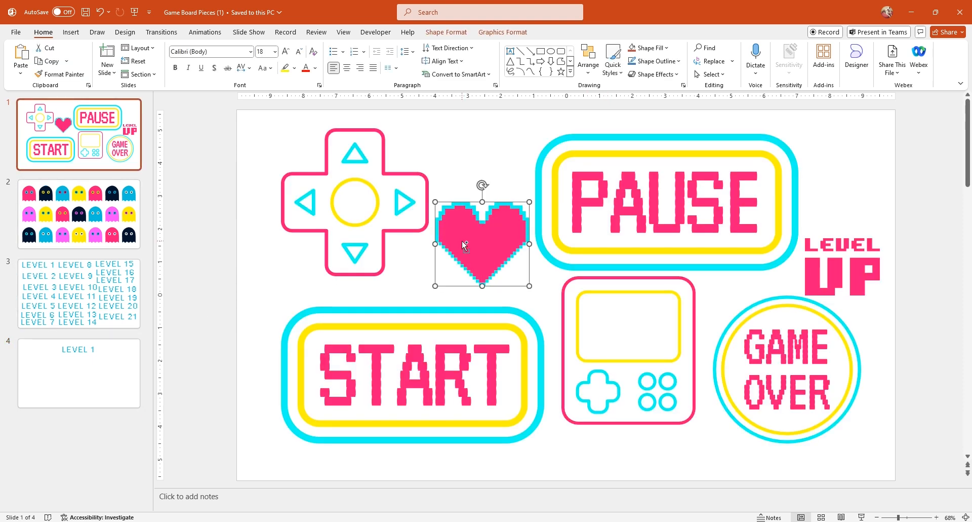
pyautogui.hotkey('ctrl', 'c')
pyautogui.click(79, 372)
pyautogui.hotkey('ctrl', 'v')
pyautogui.moveTo(477, 238); pyautogui.dragTo(373, 173)
# Set the LEVEL 1 text's font size to 120 and move the heart further left of it
pyautogui.click(505, 194)
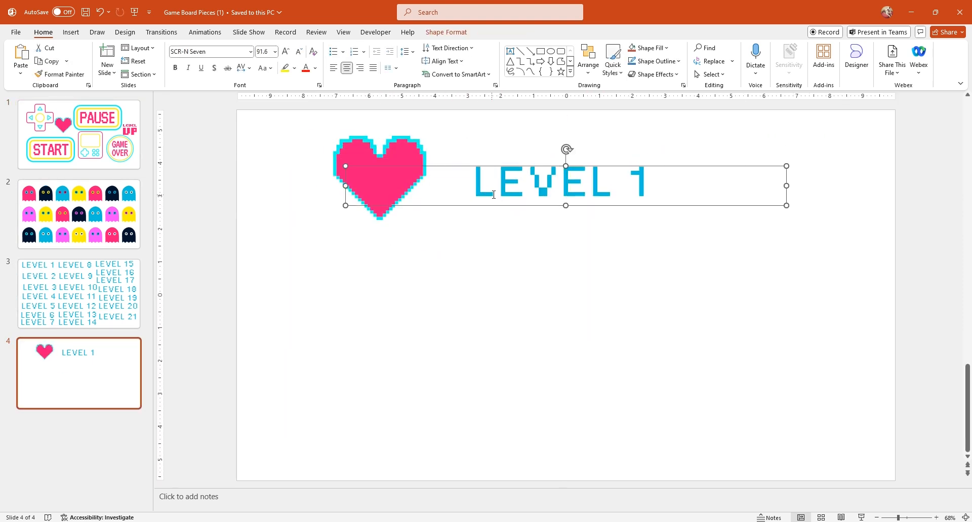
pyautogui.click(275, 51)
pyautogui.write('120')
pyautogui.press('Return')
pyautogui.moveTo(384, 185); pyautogui.dragTo(351, 182)
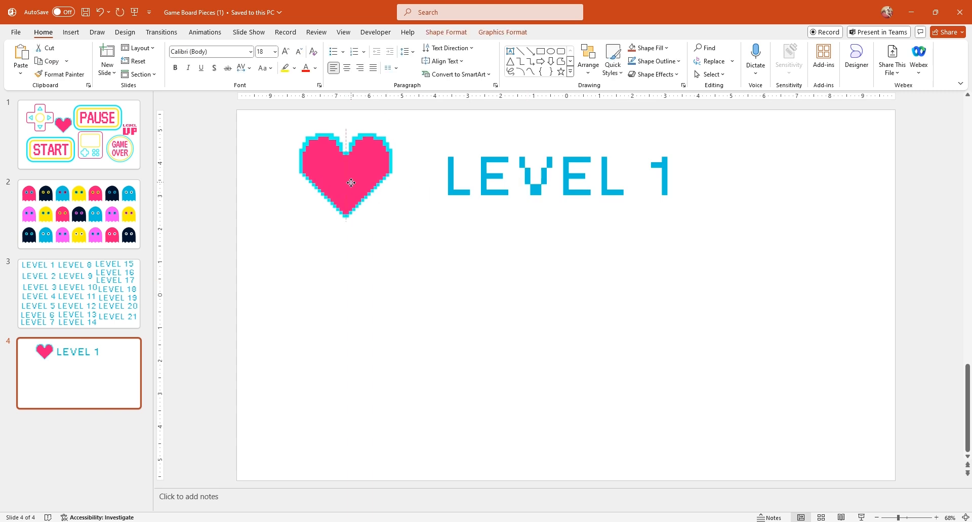
pyautogui.click(493, 185)
pyautogui.click(327, 156)
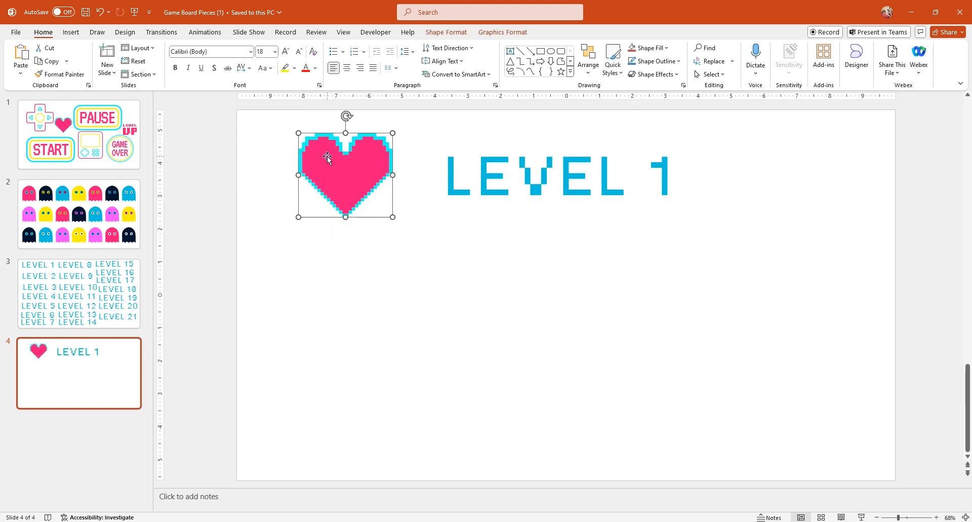